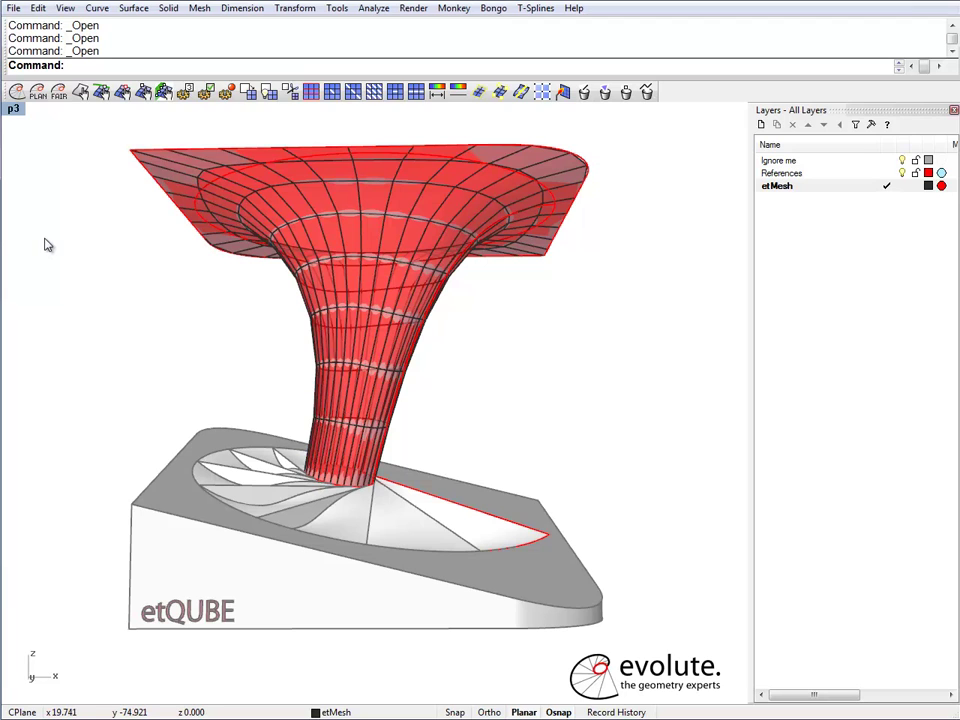
- Hide the reference surface that overlaps the funnel-shaped column mesh
right_click_drag(527, 295, 484, 358)
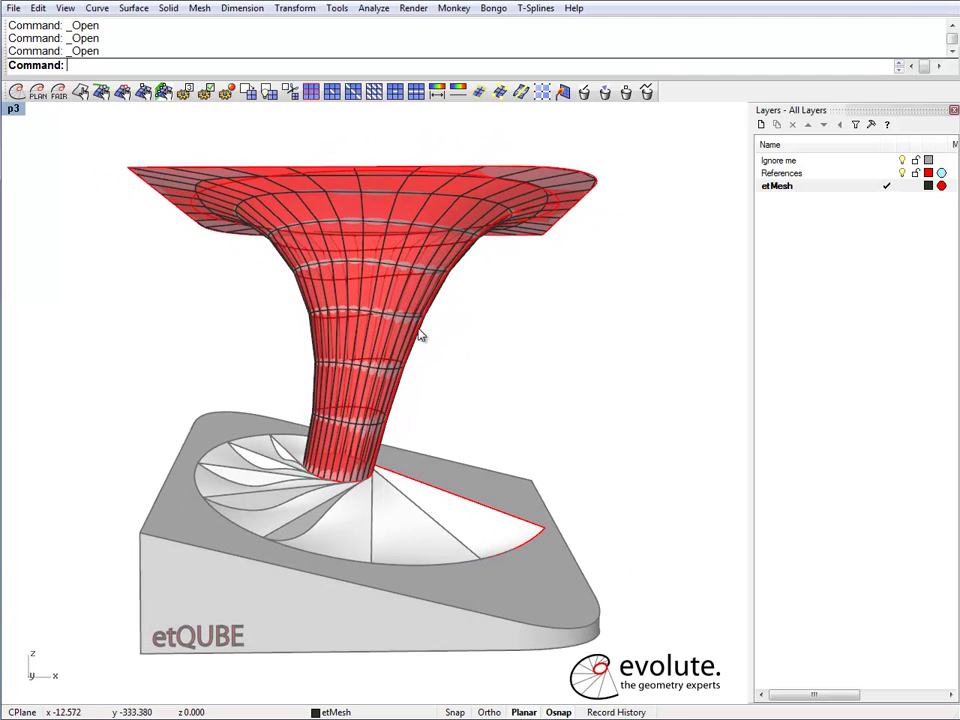
left_click(418, 336)
left_click(463, 380)
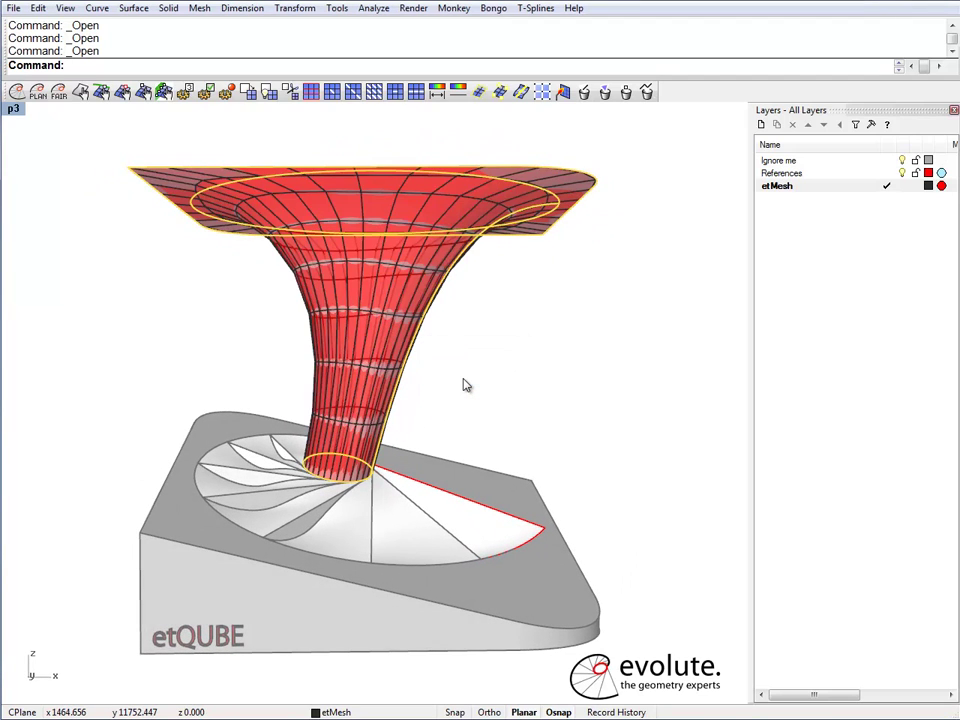
key("ctrl+h")
right_click_drag(456, 373, 447, 343)
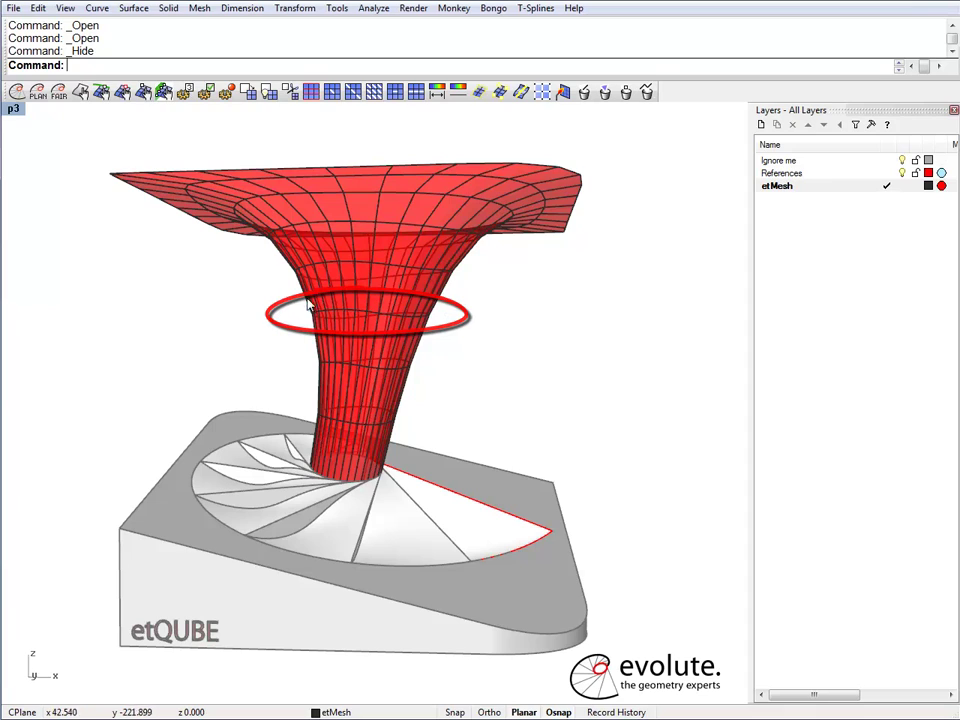
- Select the whole mesh polyline forming the third horizontal ring above the column's base edge
mouse_move(463, 339)
right_mouse_down()
mouse_move(430, 325)
mouse_move(399, 339)
mouse_move(480, 341)
mouse_move(454, 347)
mouse_move(454, 332)
mouse_move(445, 335)
right_mouse_up()
scroll(395, 300, "up", 3)
scroll(395, 300, "up", 3)
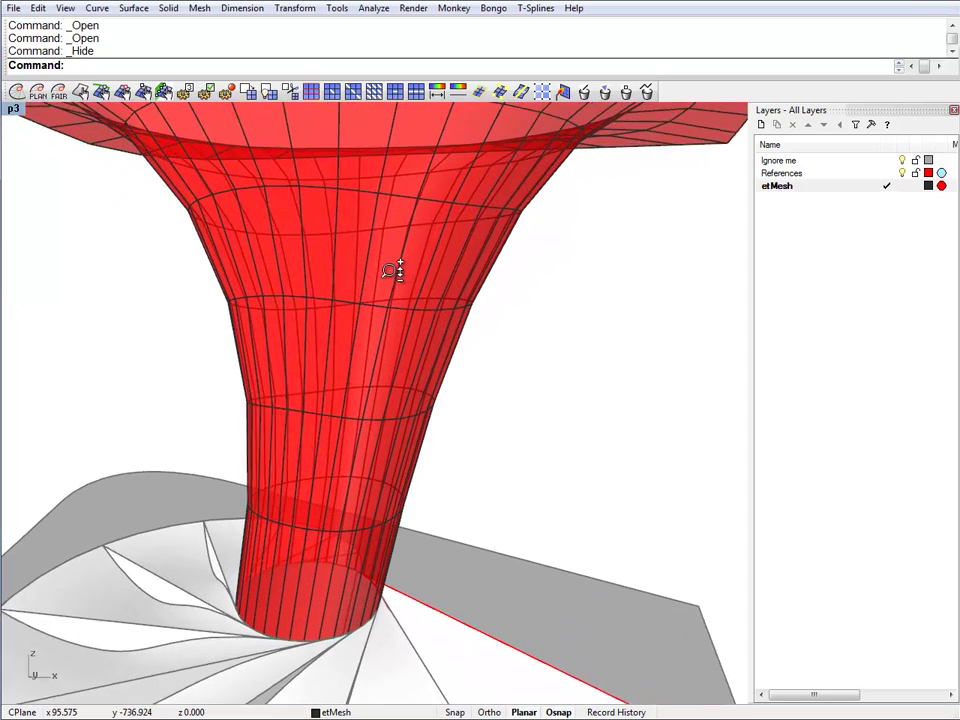
left_click(520, 93)
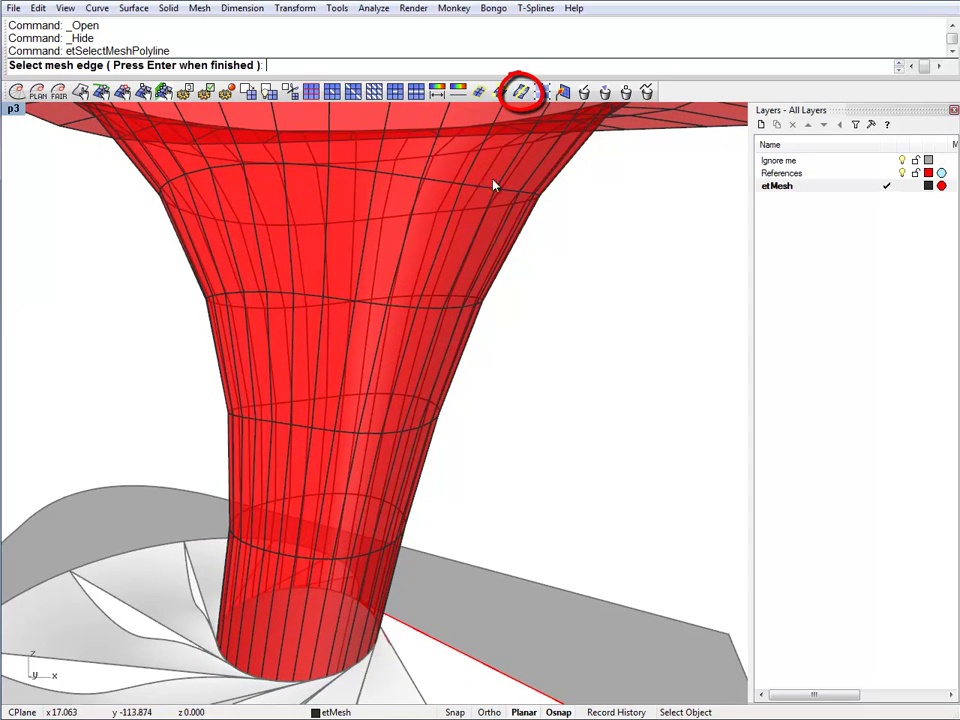
left_click(407, 308)
key("Return")
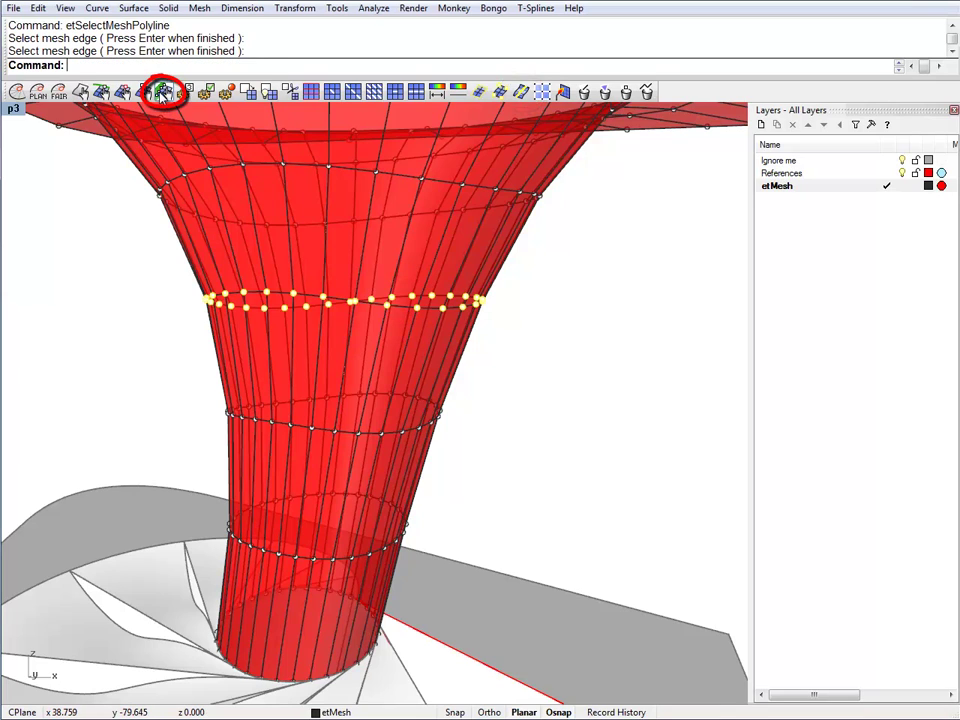
- Constrain the selected ring's vertices to be coplanar with plane type ParallelToXYPlane, and clear the selection
left_click(162, 94)
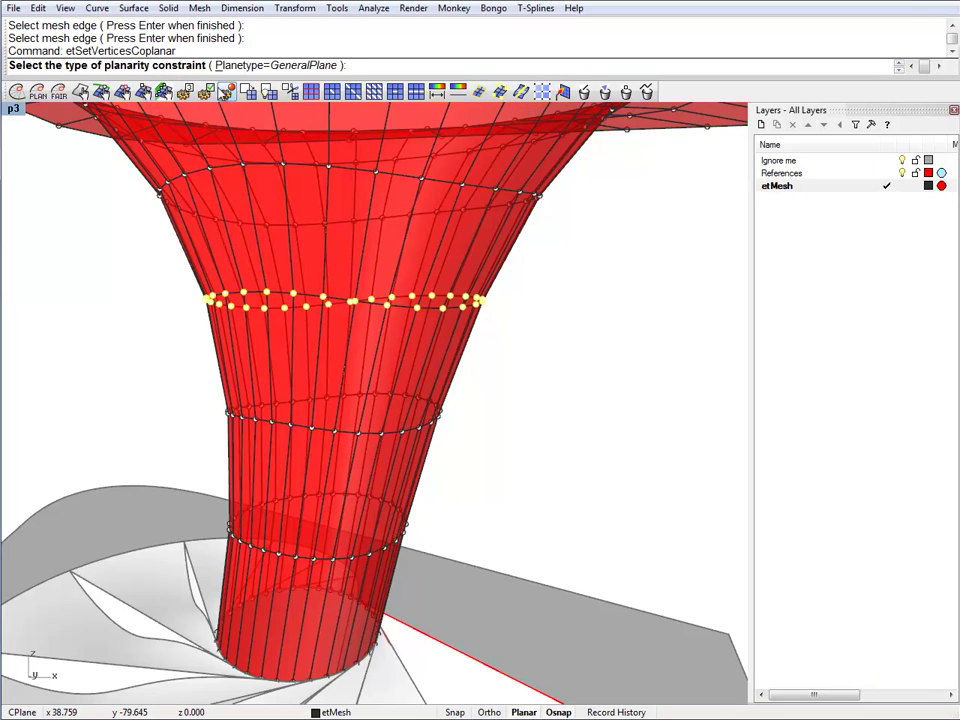
left_click(212, 65)
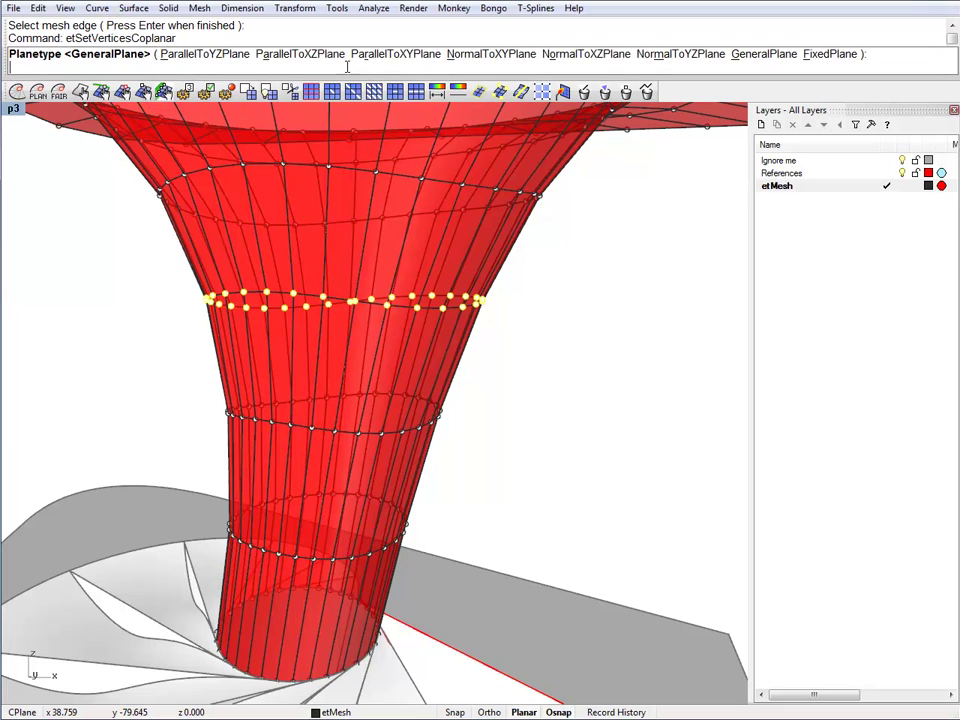
left_click(390, 55)
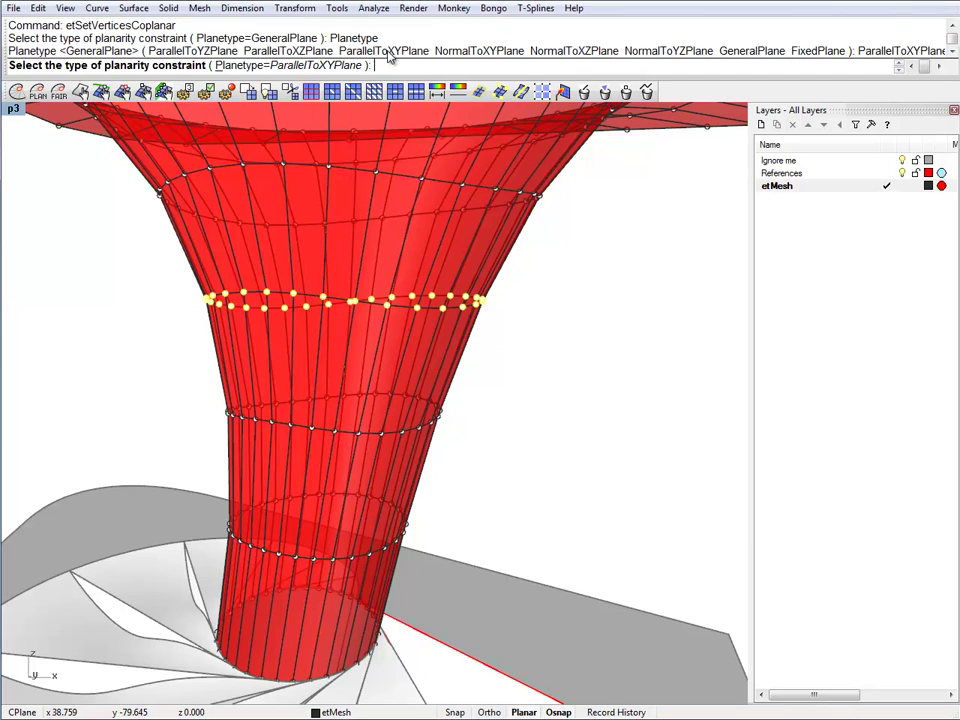
key("Return")
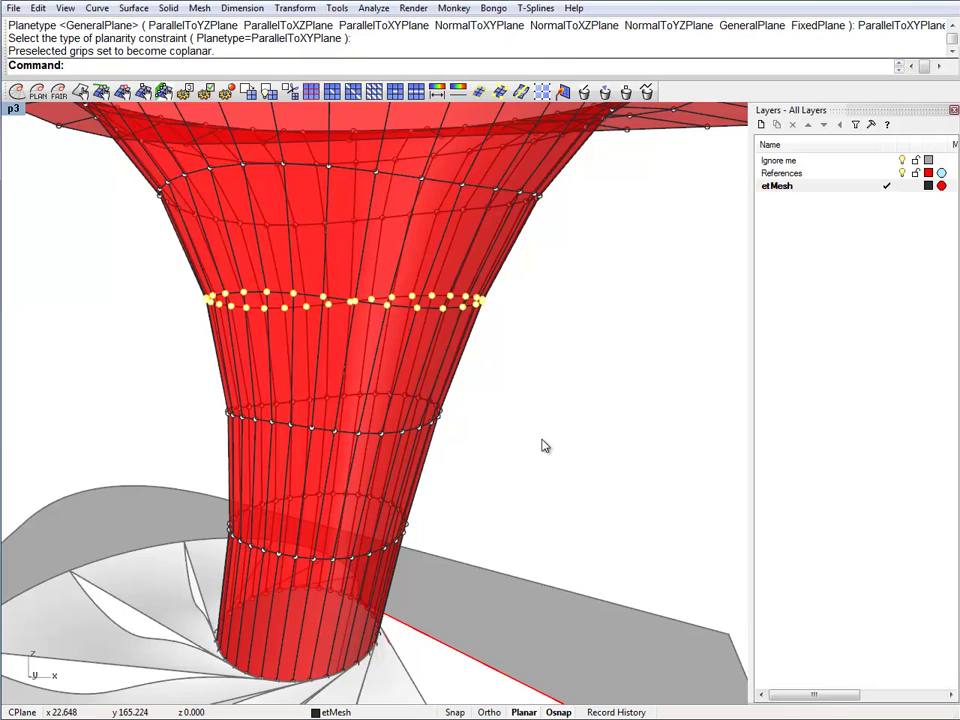
key("Return")
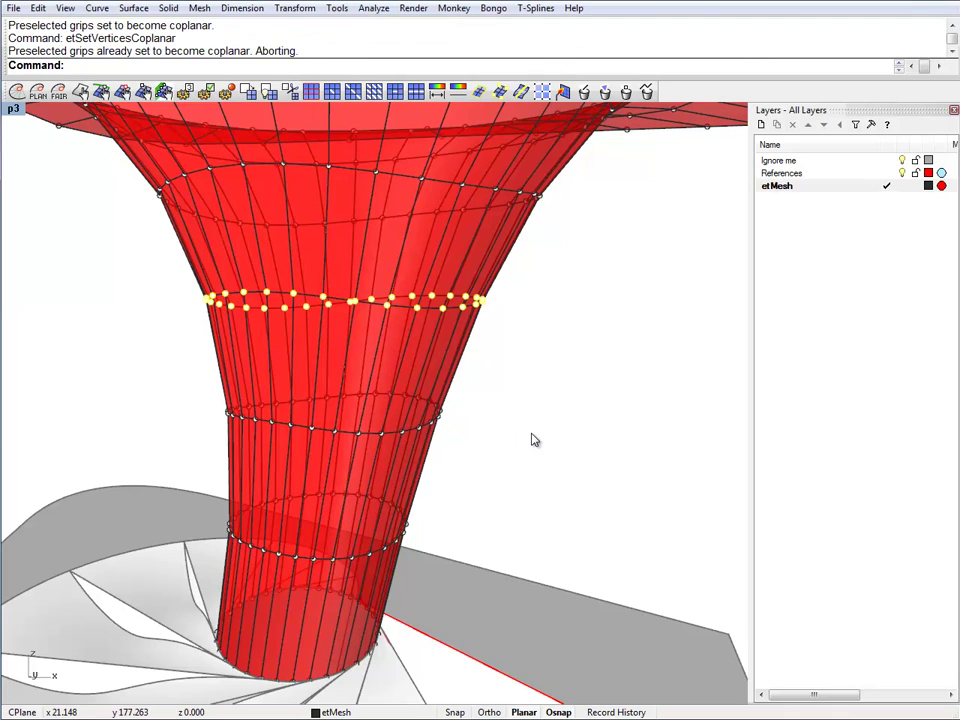
key("Escape")
- Set the optimization importance for Coplanarity to 1
right_click_drag(528, 434, 410, 446)
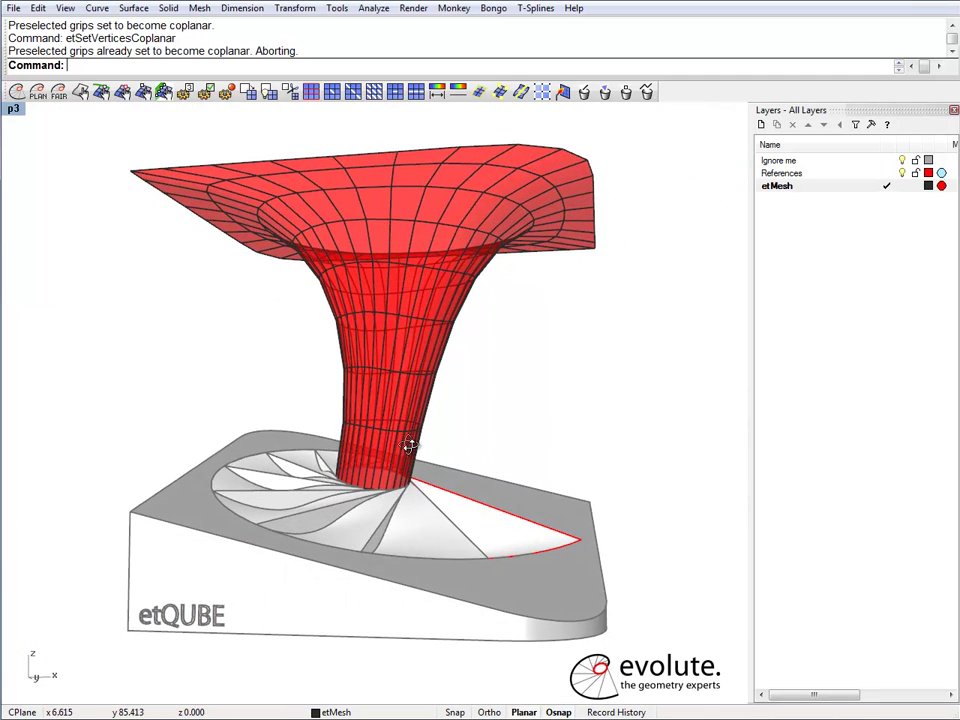
left_click(184, 92)
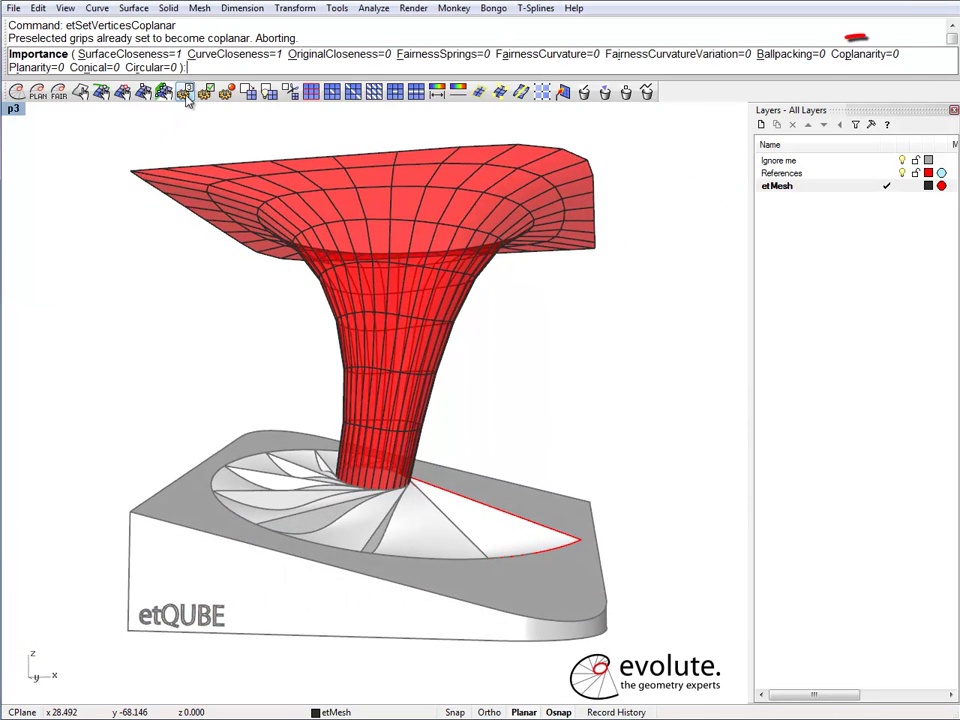
left_click(874, 56)
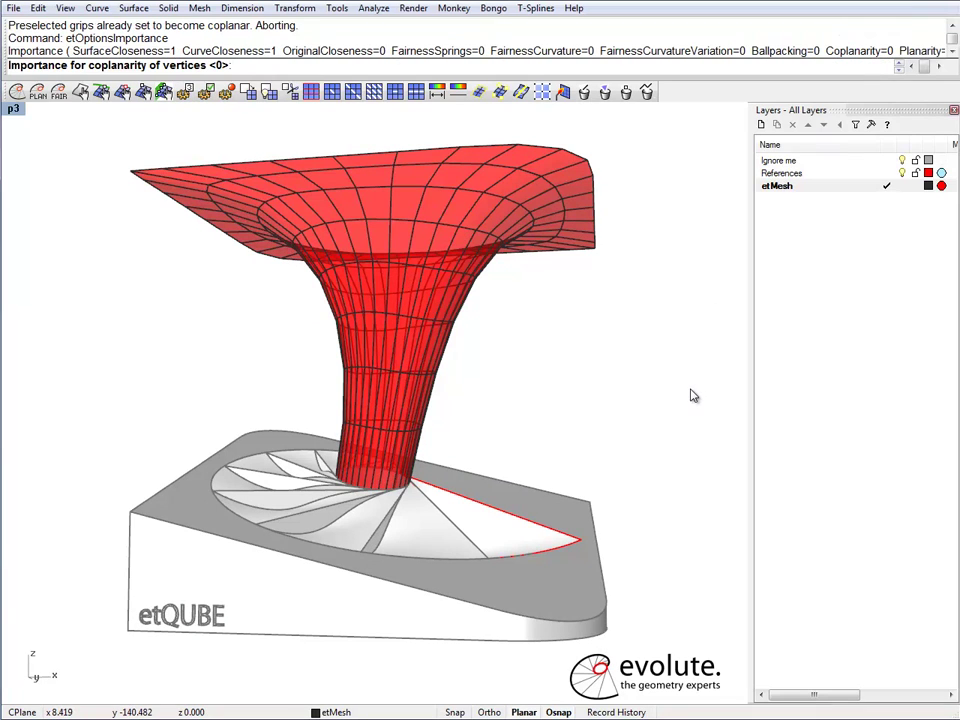
type("1")
key("Return")
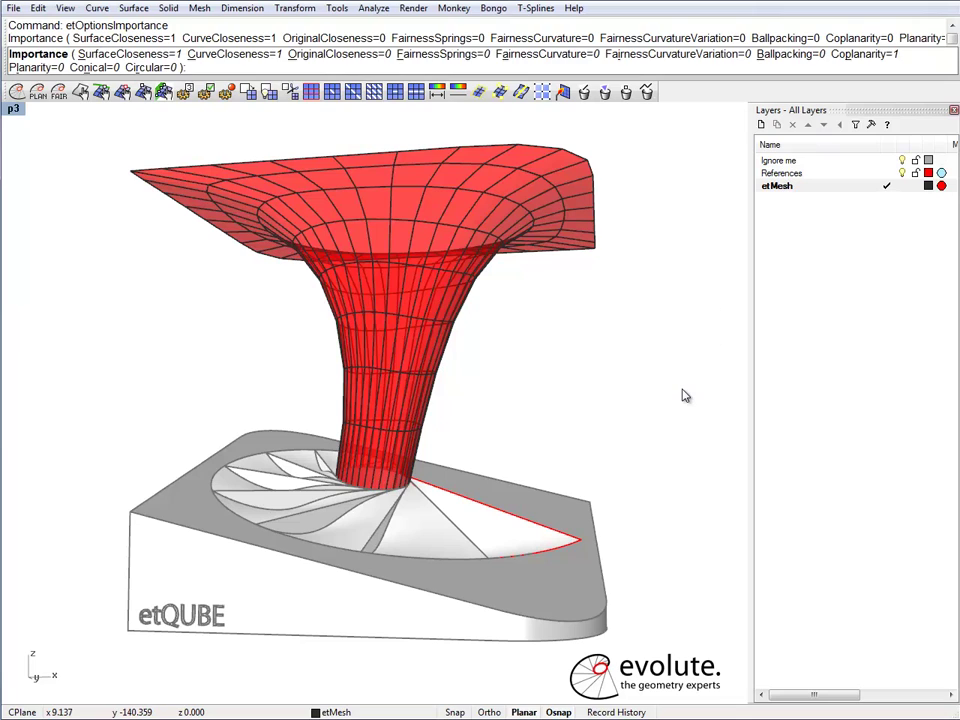
key("Return")
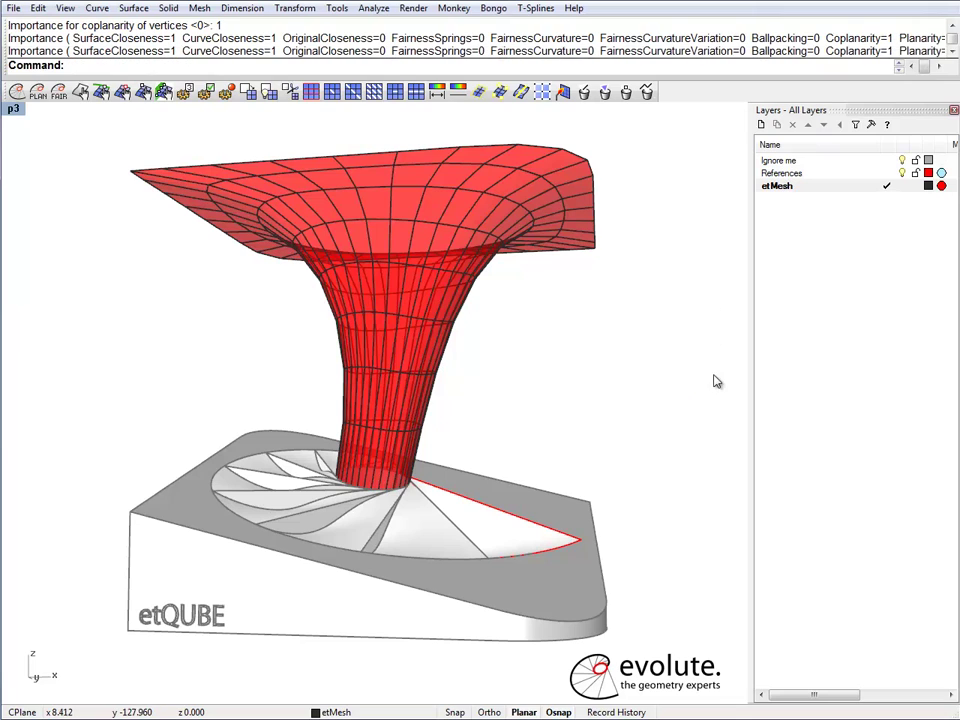
- Run the mesh optimization repeatedly on the column mesh to level the constrained vertex ring
left_click(440, 374)
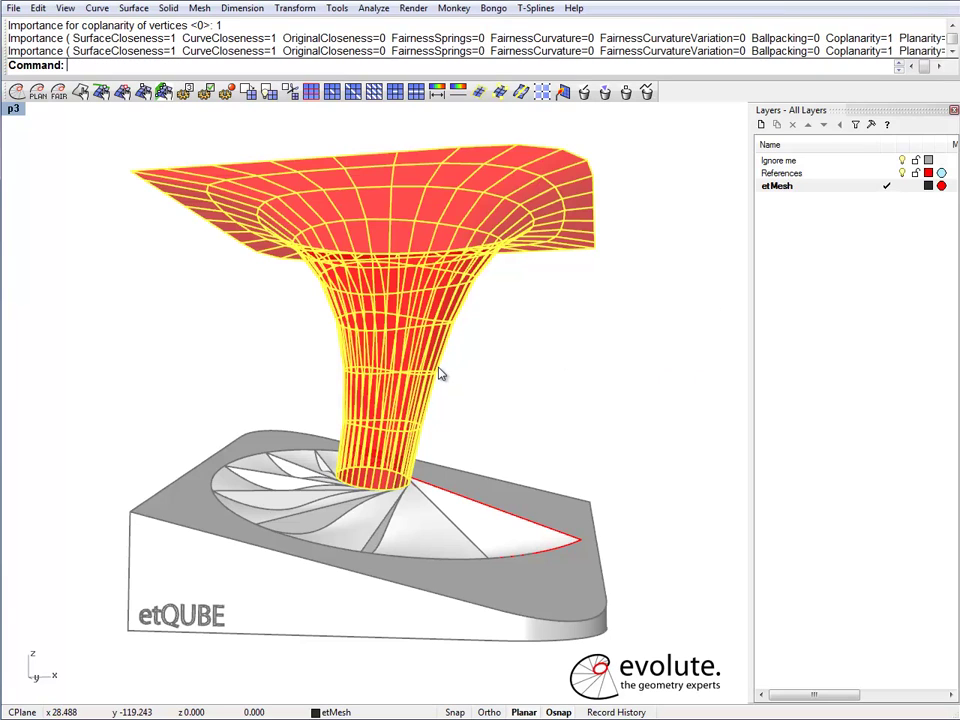
left_click(16, 93)
left_click(16, 93)
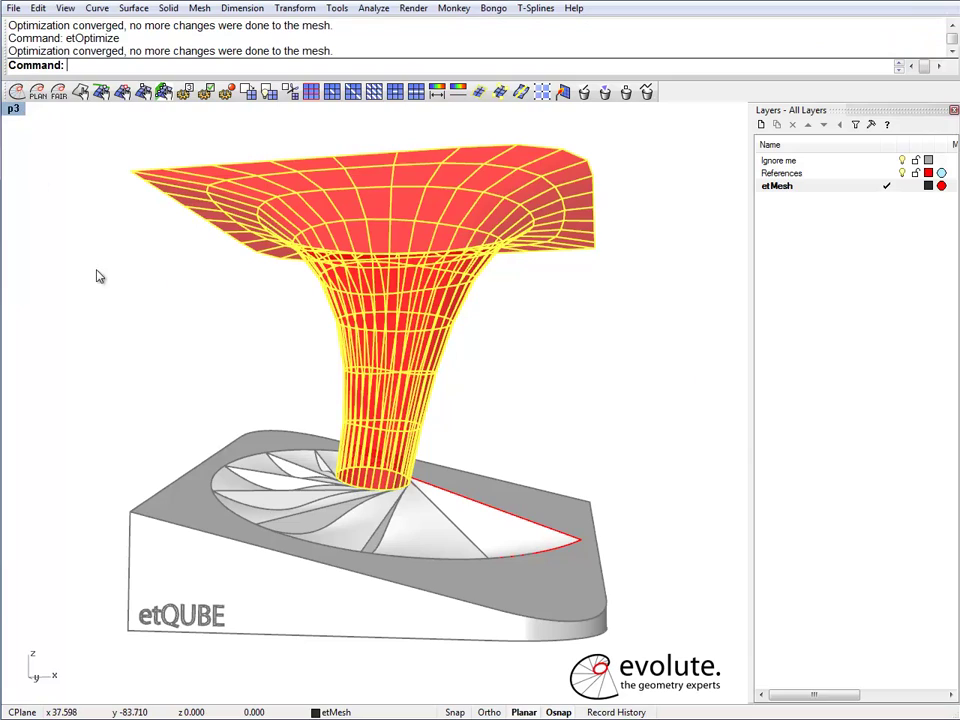
key("Escape")
right_click_drag(350, 290, 452, 326)
- Show the plane fitted through the column mesh's coplanar vertex list and end the constraint command
left_click(420, 322)
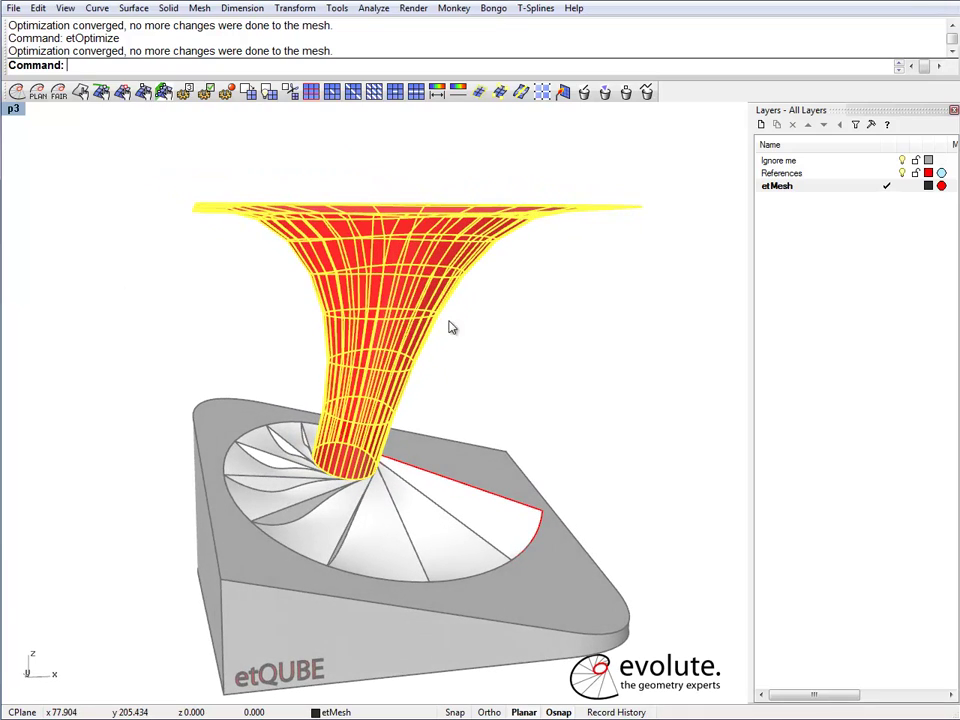
left_click(163, 93)
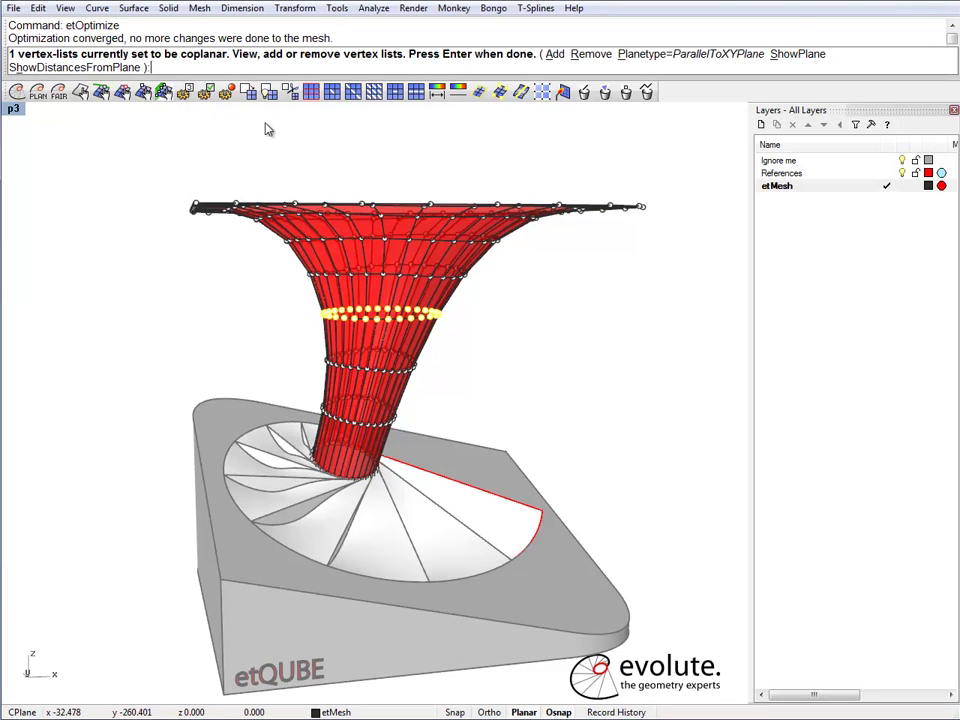
mouse_move(521, 317)
right_mouse_down()
mouse_move(493, 296)
mouse_move(548, 256)
right_mouse_up()
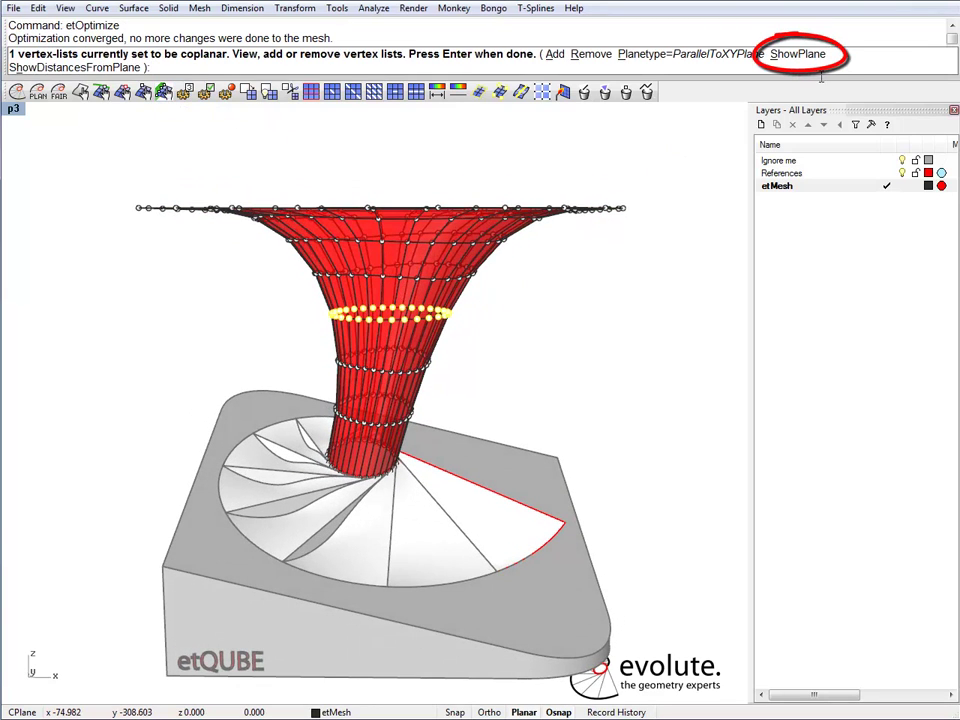
left_click(797, 54)
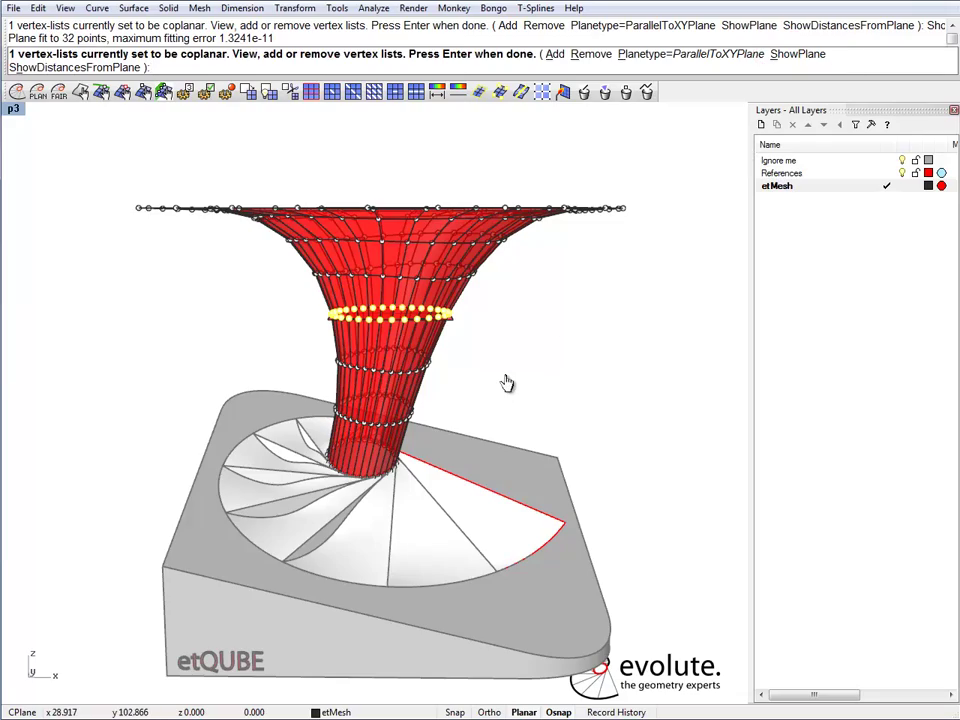
key("Return")
right_click_drag(514, 356, 482, 369)
scroll(450, 311, "up", 5)
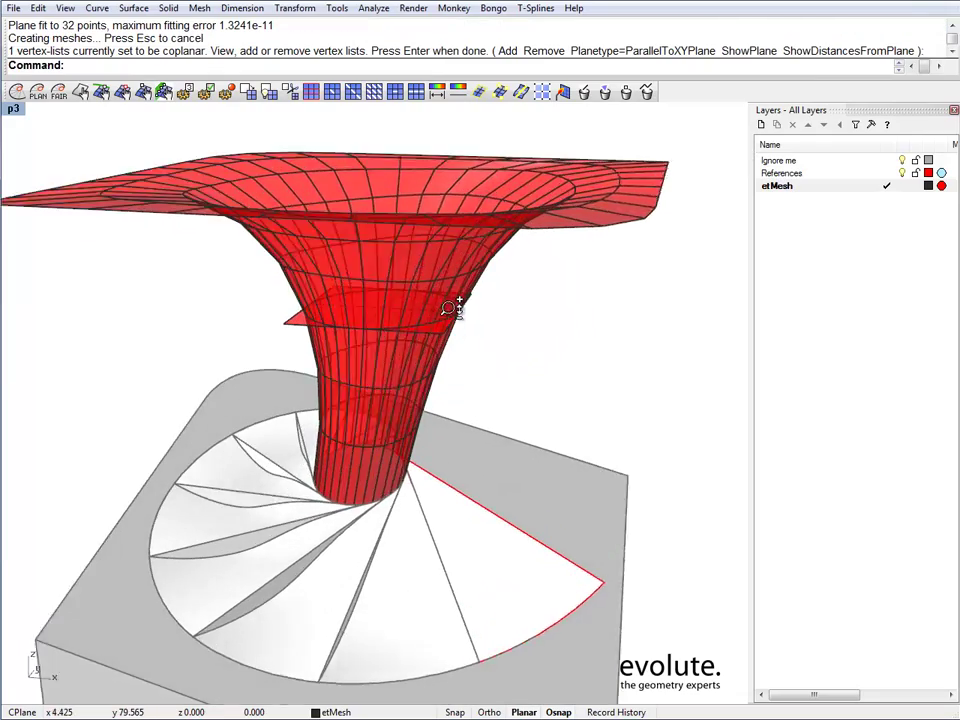
- Delete the fitted plane that cuts through the middle of the column
right_click_drag(347, 310, 419, 344)
scroll(358, 310, "up", 2)
scroll(358, 310, "down", 3)
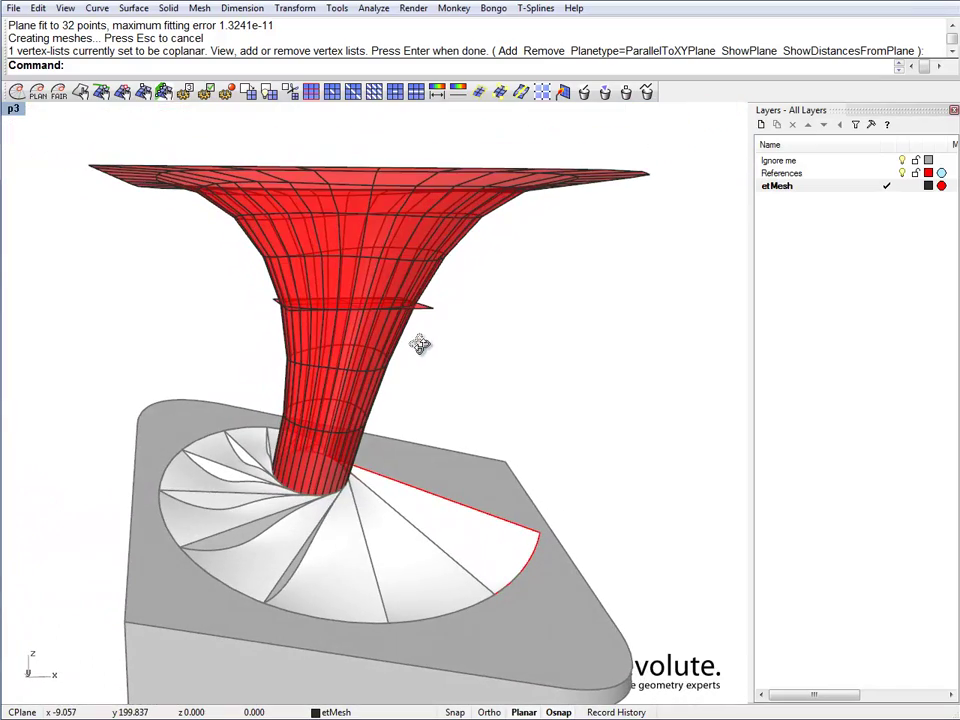
left_click(429, 315)
key("Delete")
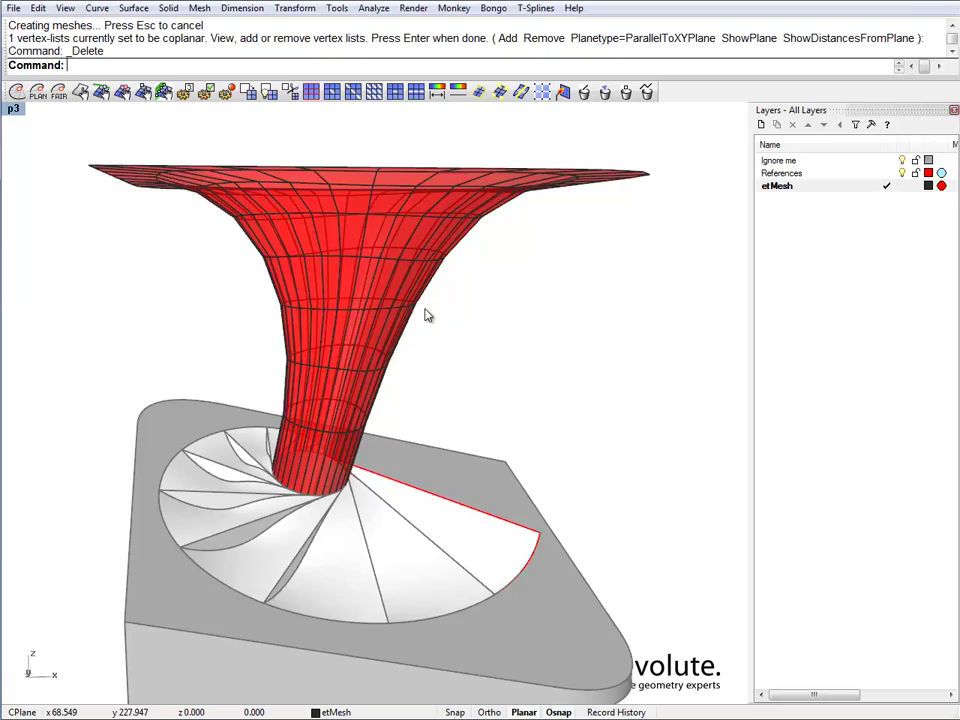
- Draw a rectangular plane corner to corner at ground level, spanning beneath the base block
right_click_drag(432, 376, 412, 343)
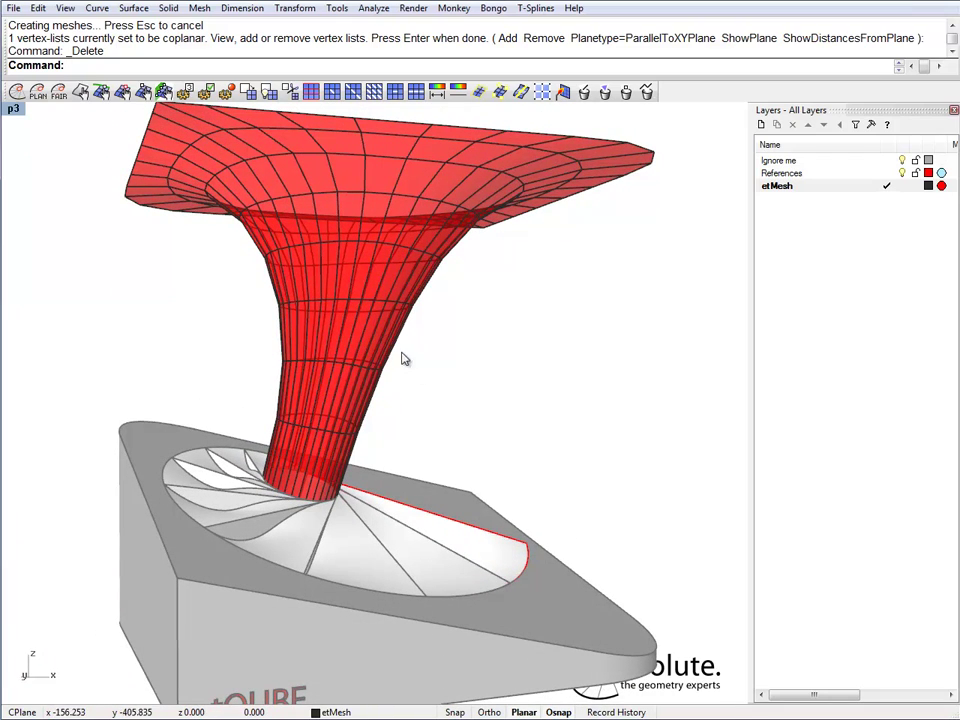
right_click_drag(486, 377, 383, 485)
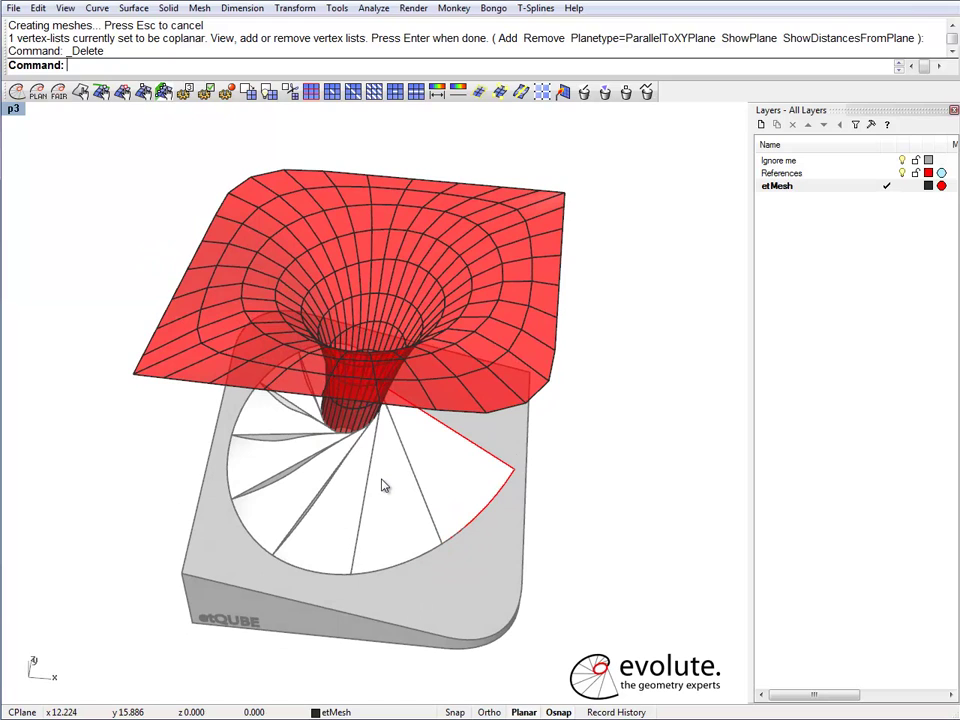
type("p")
key("Return")
left_click(151, 631)
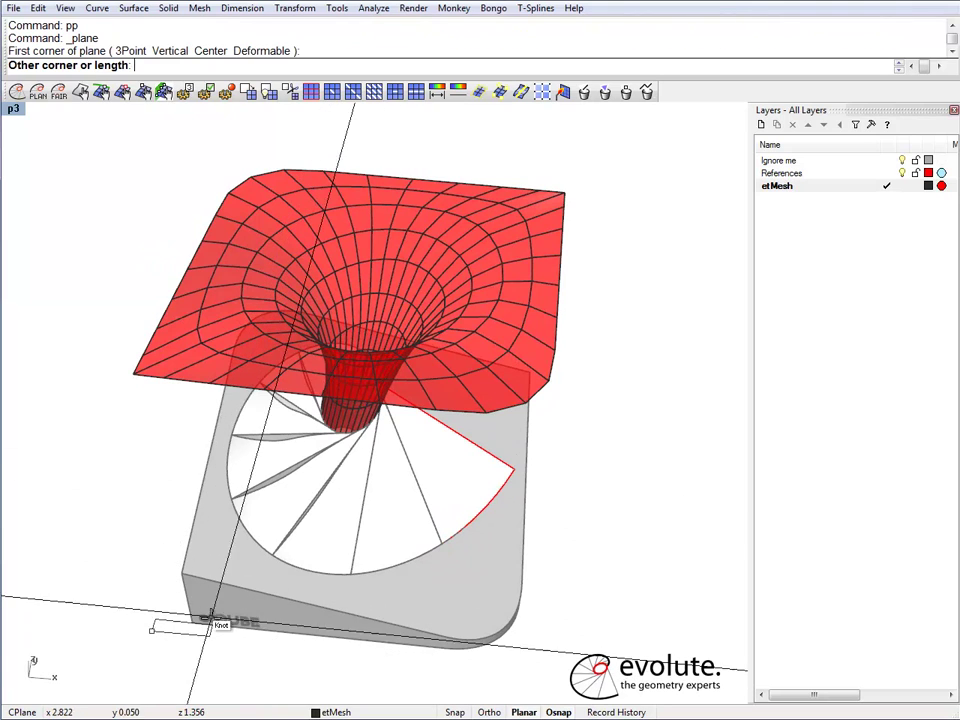
left_click(593, 319)
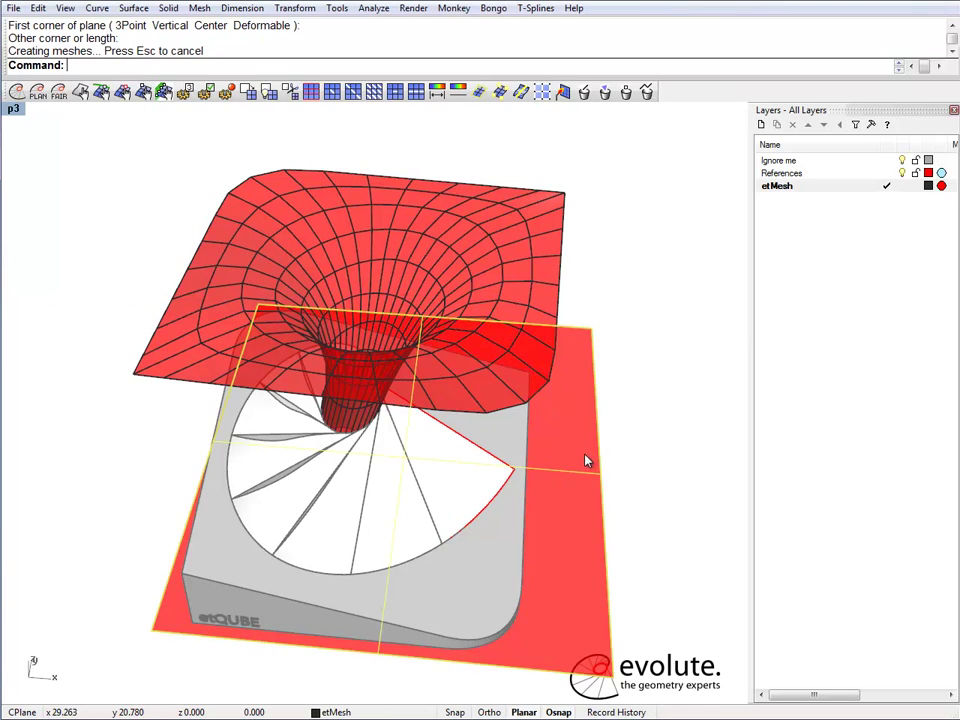
- Raise the rectangular plane vertically until it crosses the lower part of the column
right_click_drag(585, 459, 585, 634)
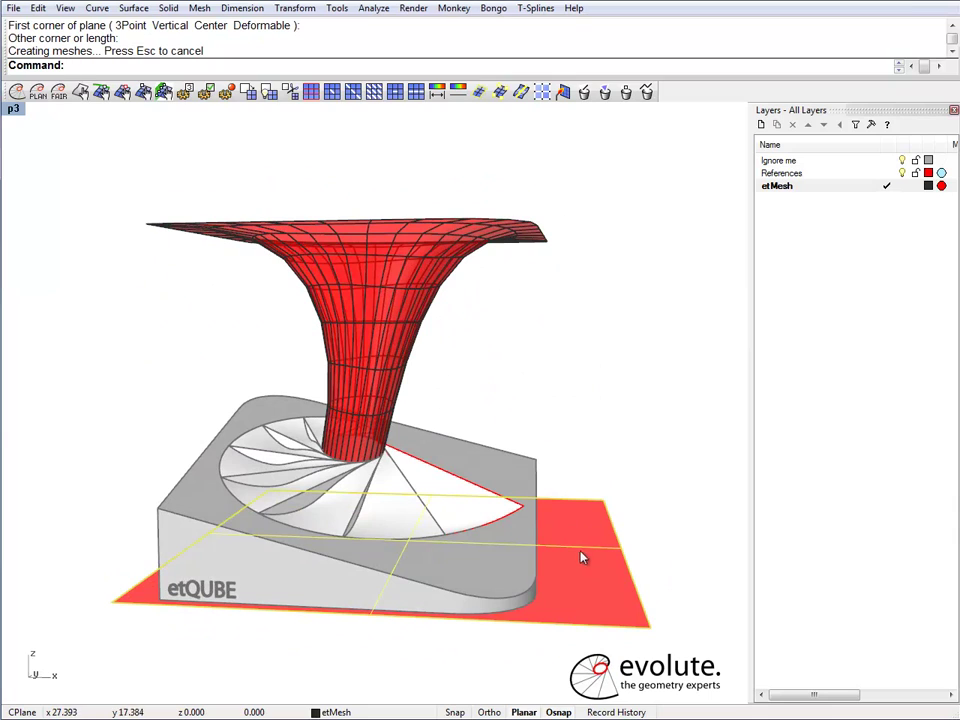
left_click_drag(583, 557, 589, 413)
right_click_drag(595, 470, 612, 519)
key("Delete")
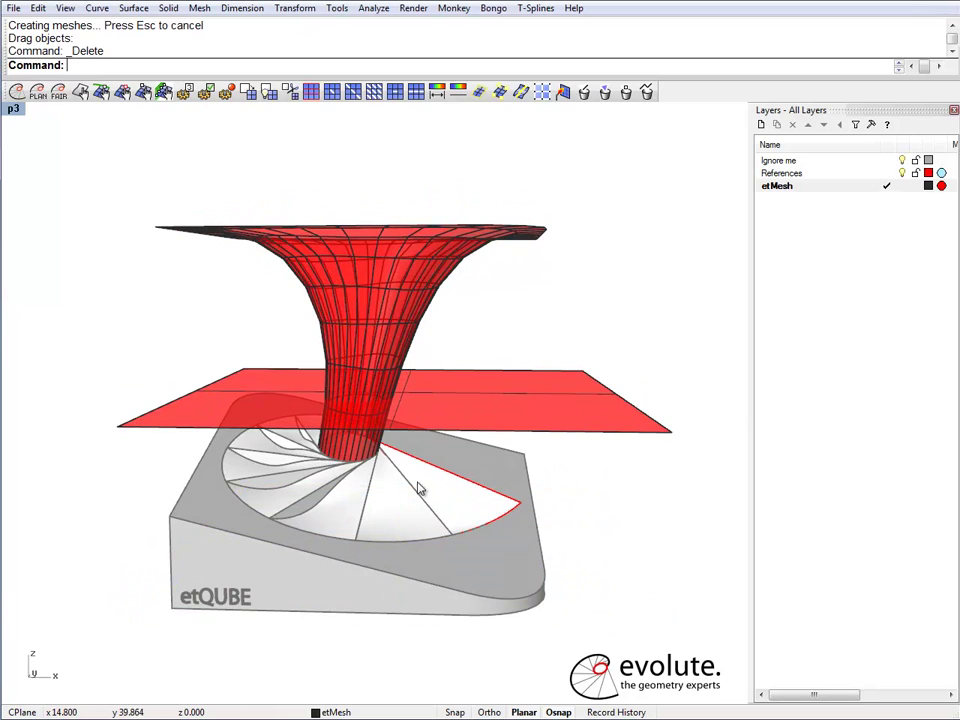
- Select the whole mesh polyline forming the lowest horizontal ring above the column's base edge
right_click_drag(418, 488, 355, 318)
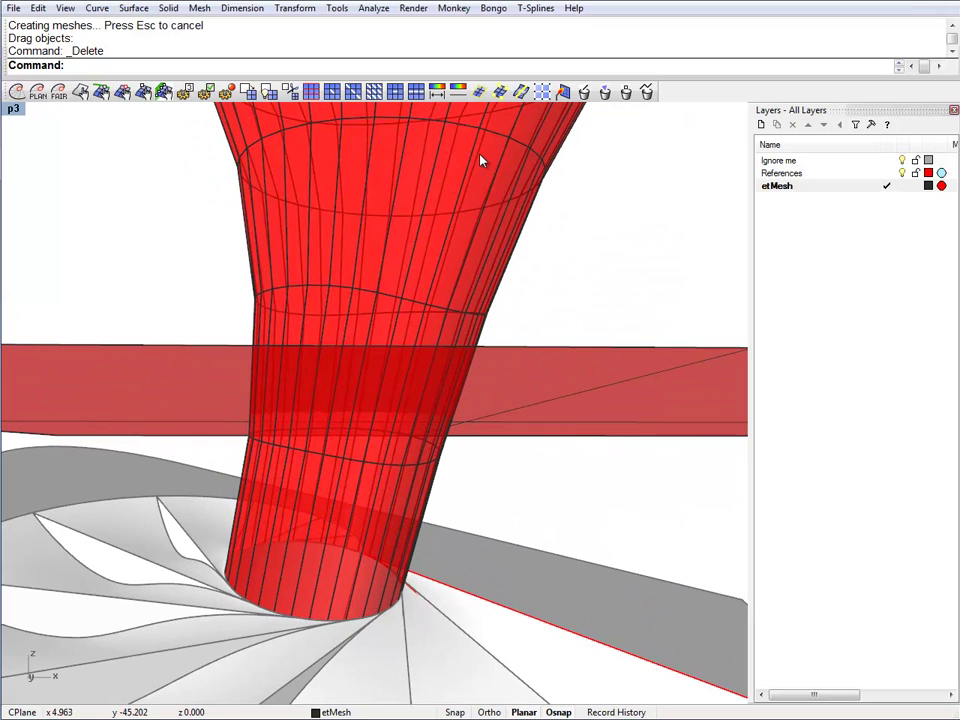
left_click(521, 92)
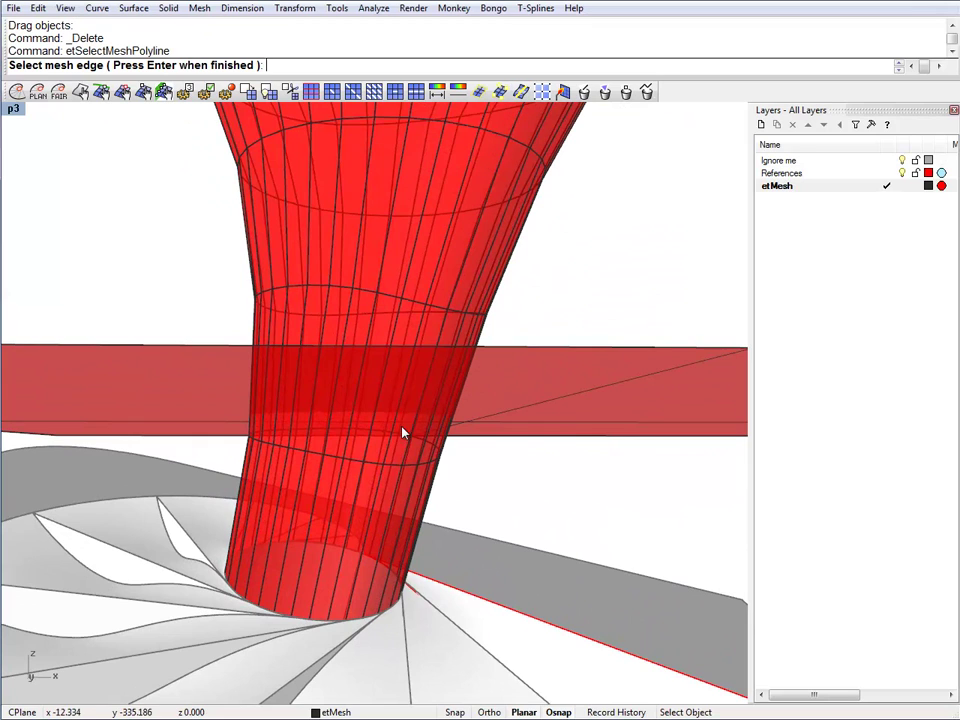
left_click(357, 465)
key("Return")
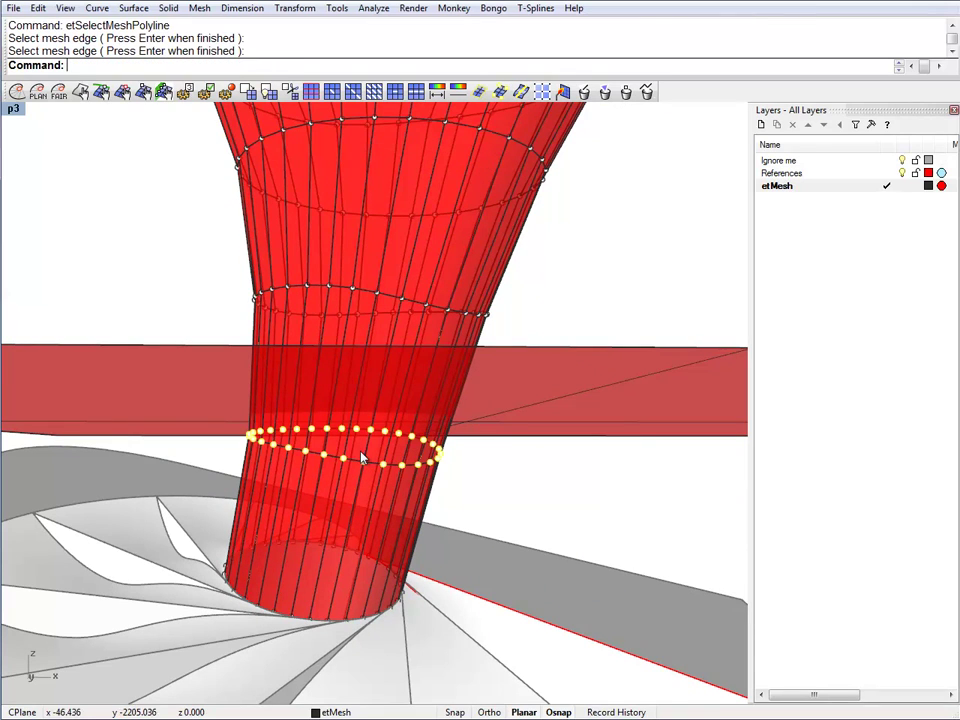
- Set the selected ring's vertices coplanar with plane type FixedPlane, using SelectPlane to pick the rectangular plane crossing the lower column
left_click(163, 92)
left_click(300, 65)
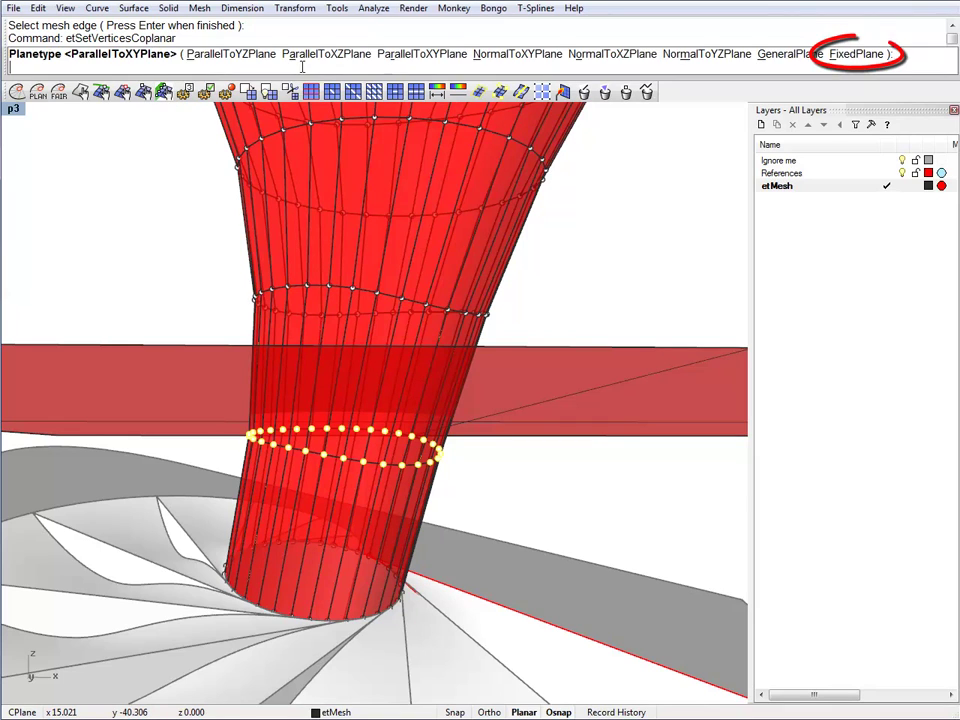
left_click(857, 55)
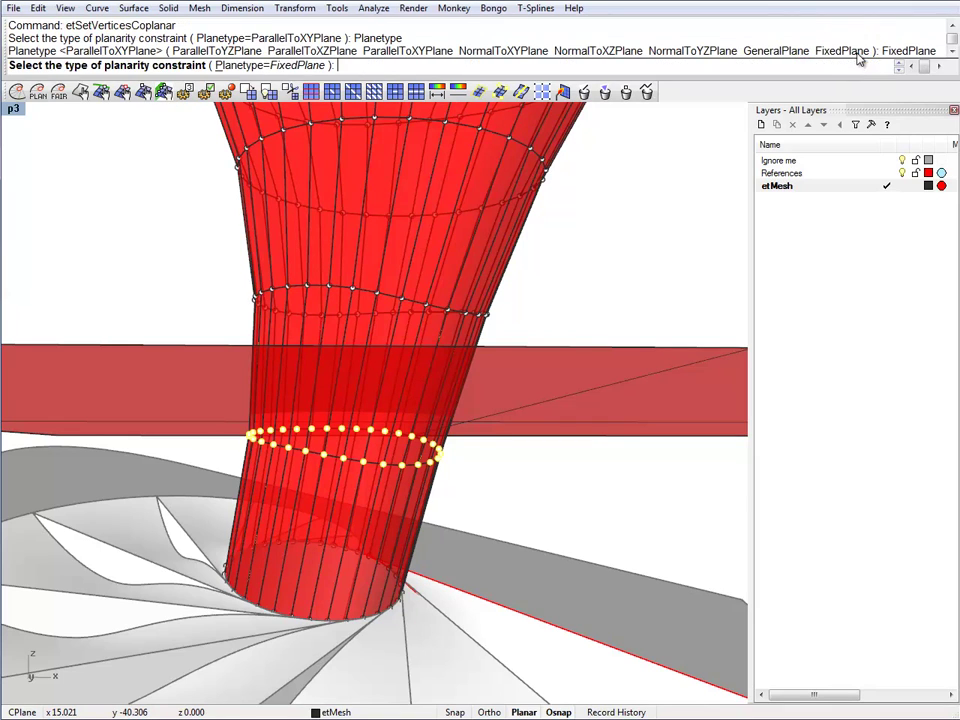
key("Return")
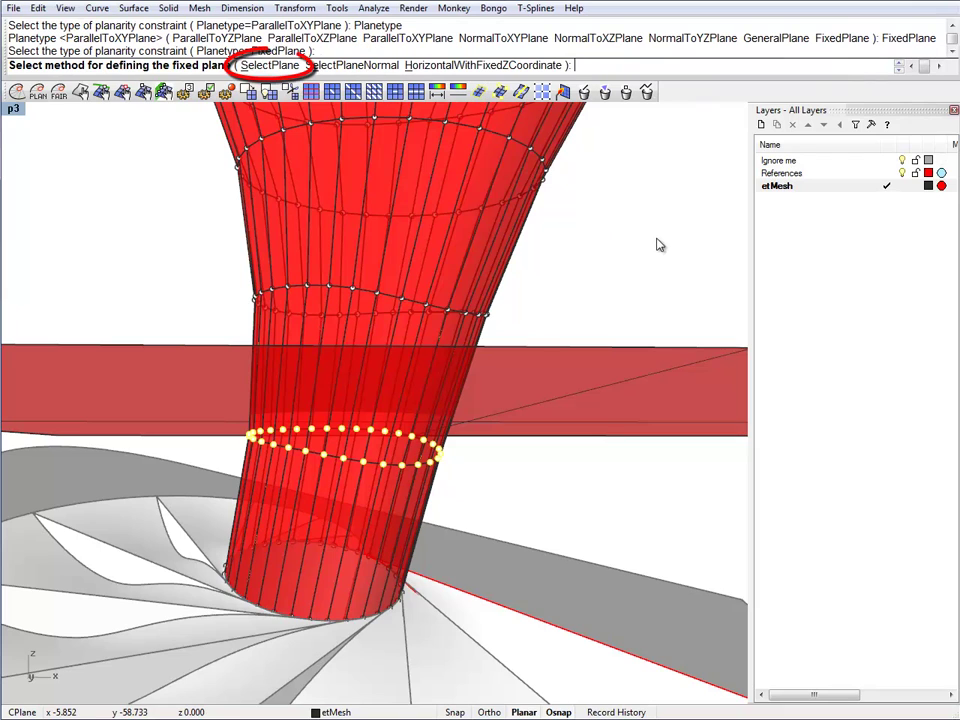
left_click(271, 66)
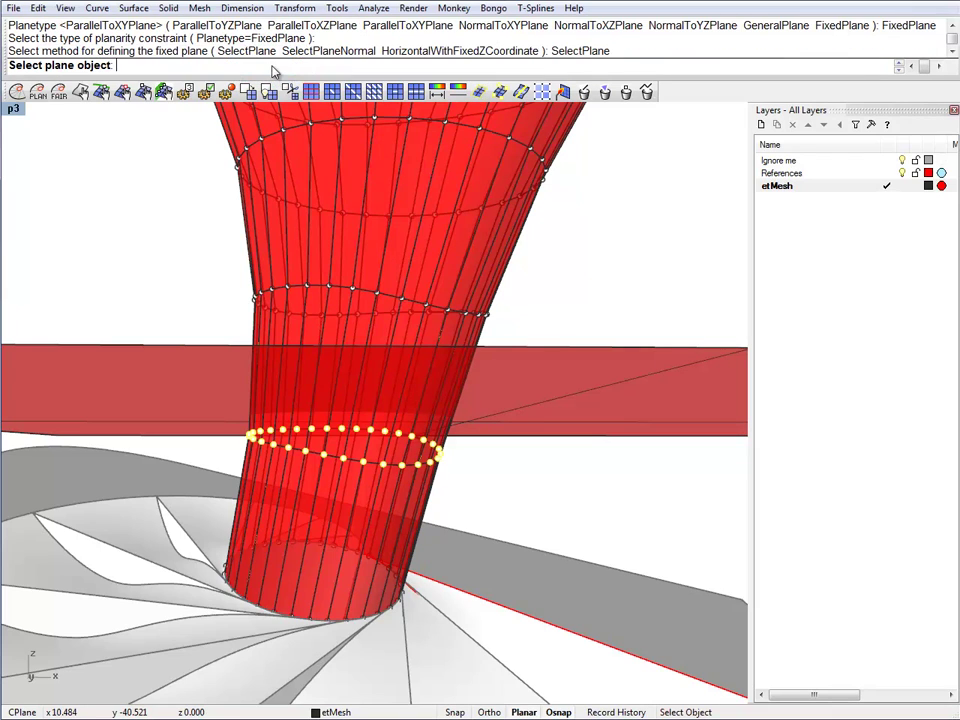
left_click(612, 397)
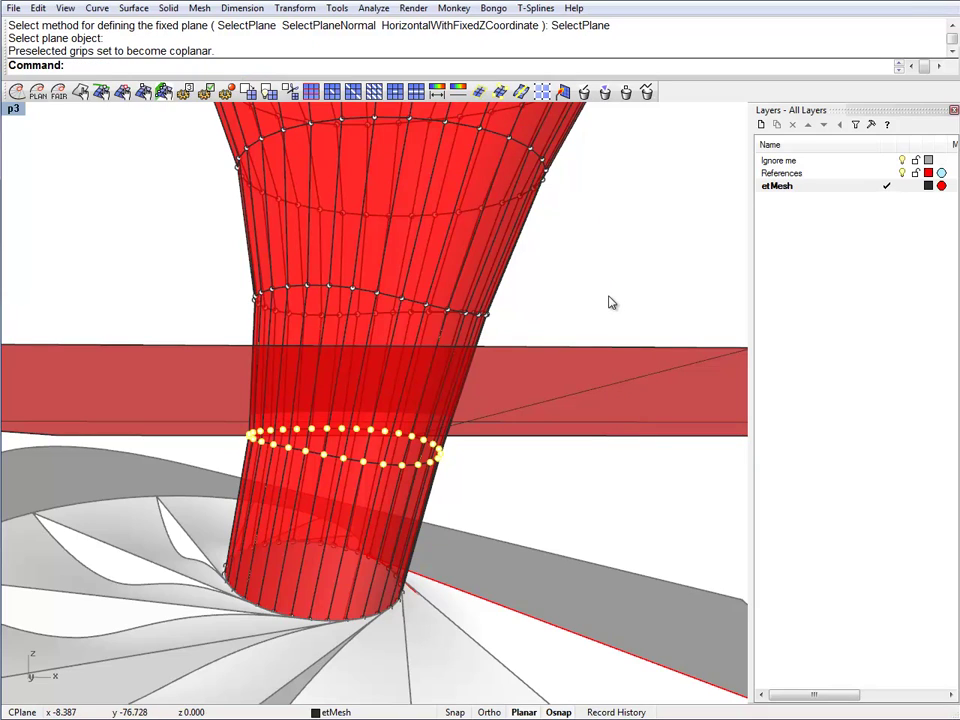
key("Escape")
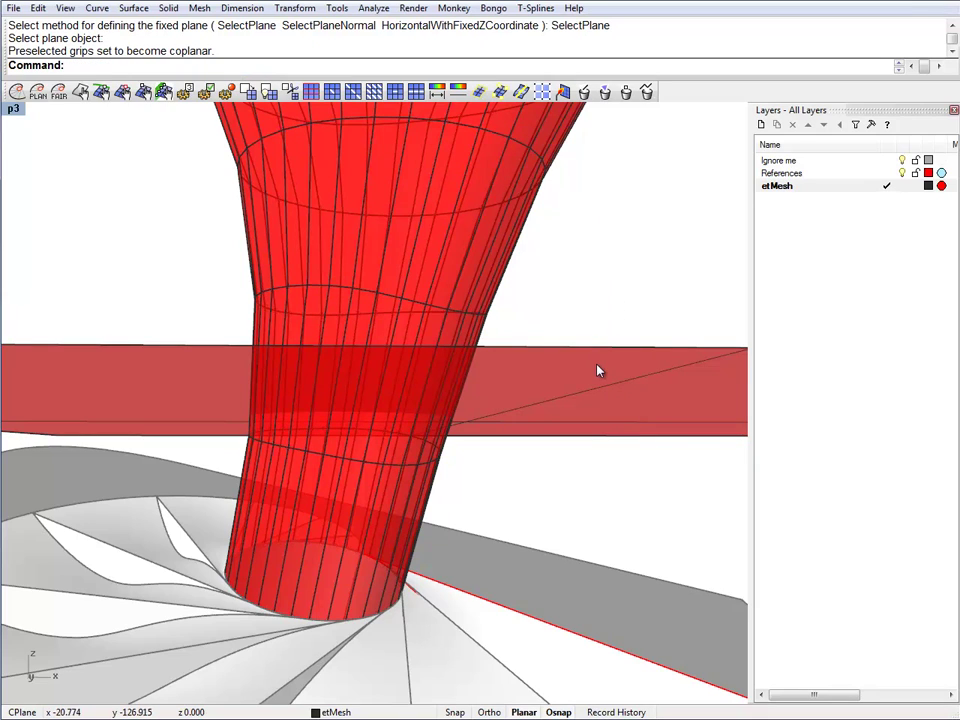
- Delete the rectangular reference plane and optimize the column mesh until it converges
left_click(598, 375)
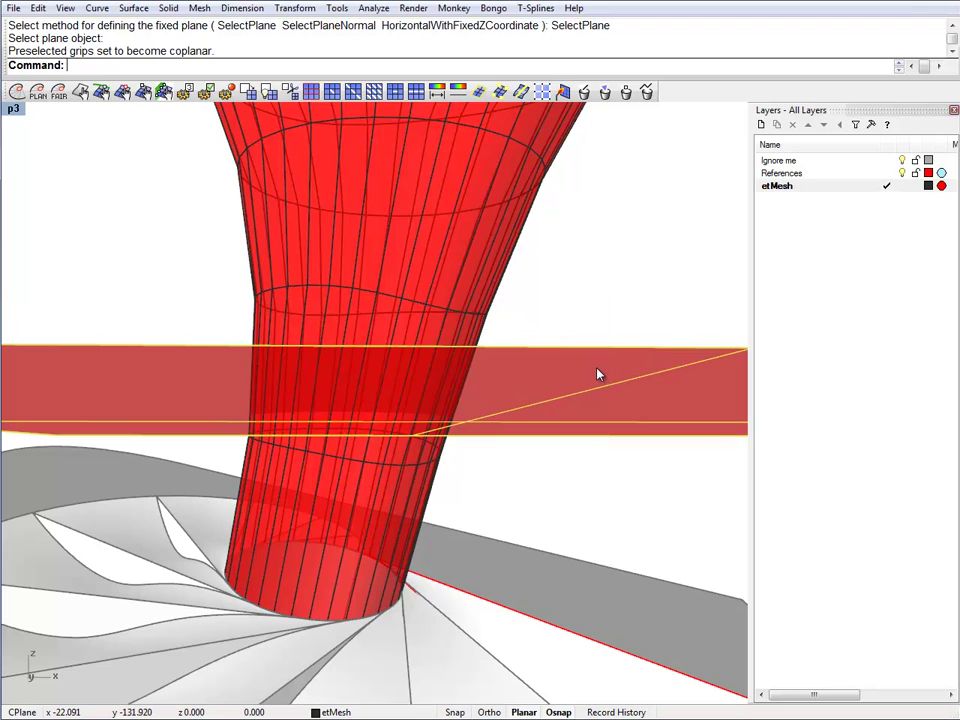
key("Delete")
left_click(422, 343)
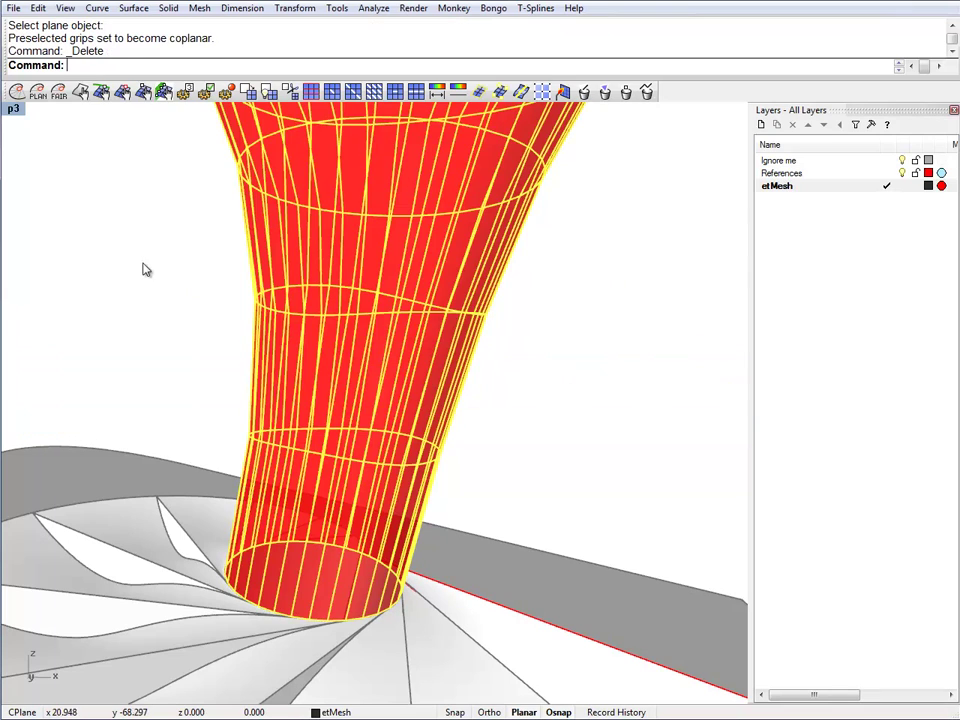
left_click(16, 92)
left_click(16, 92)
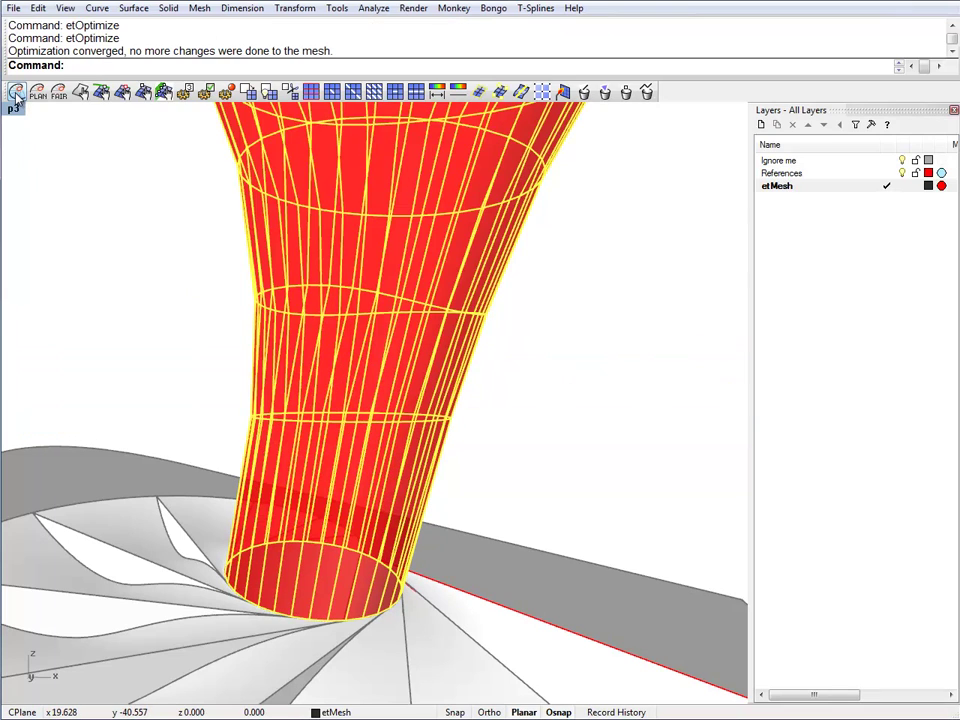
key("Escape")
- Review the column mesh's coplanar vertex lists and show the plane fitted to the lowest constrained ring
right_click_drag(487, 392, 400, 400)
left_click(403, 400)
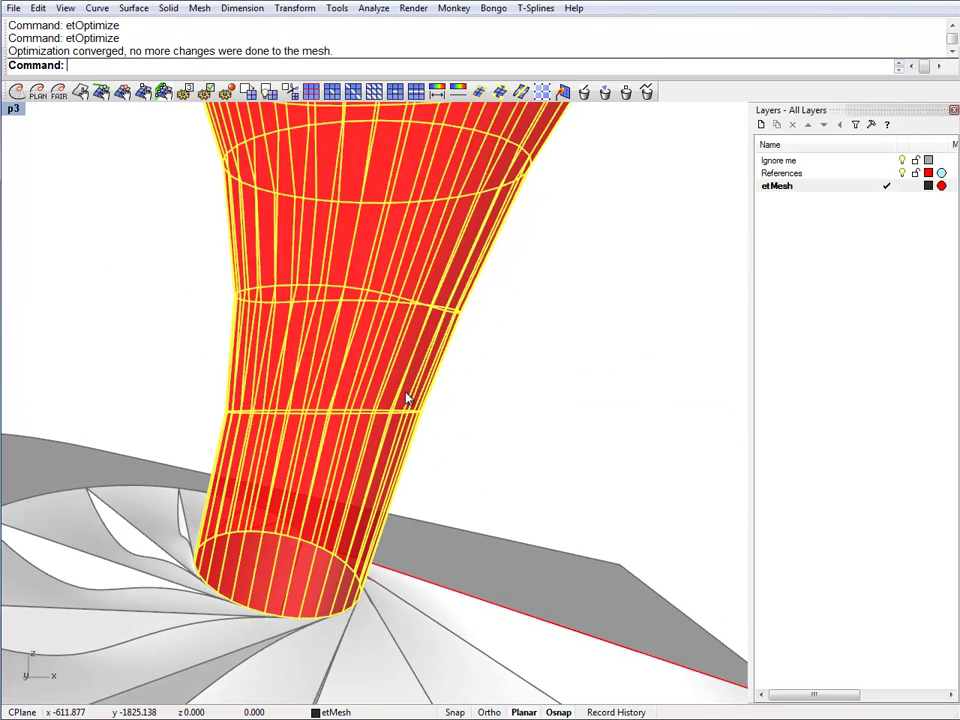
left_click(122, 91)
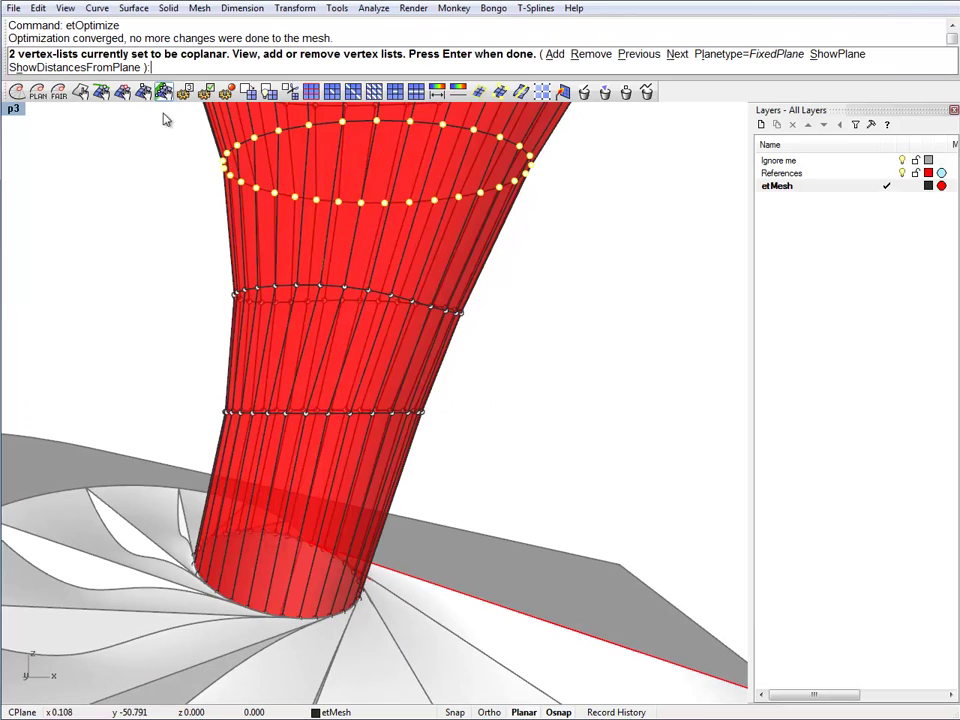
left_click(639, 54)
left_click(639, 54)
left_click(639, 54)
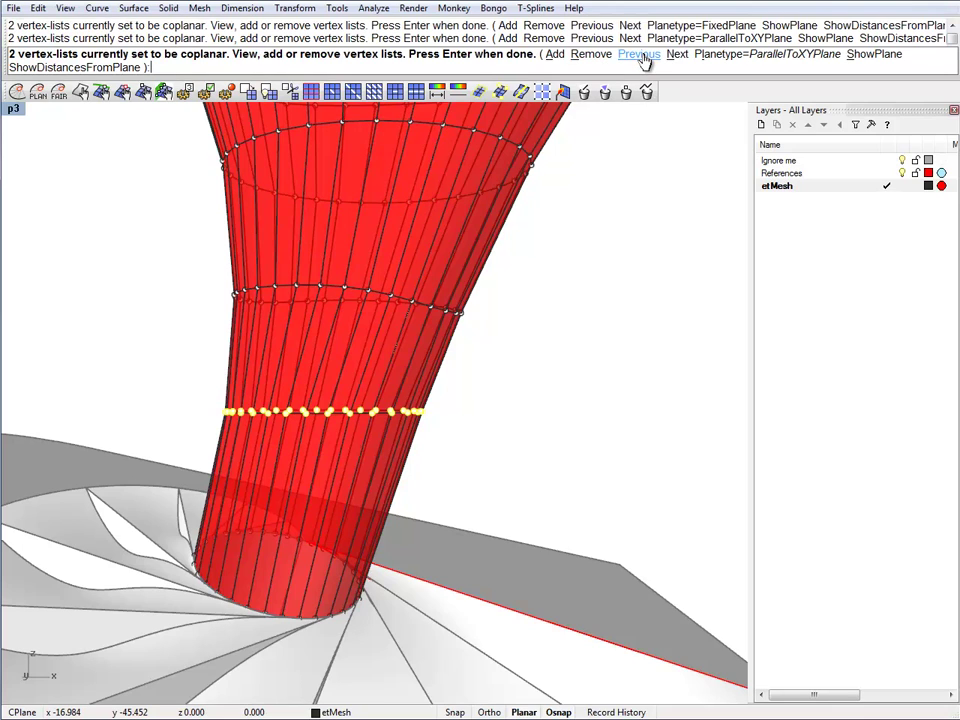
left_click(641, 55)
left_click(641, 55)
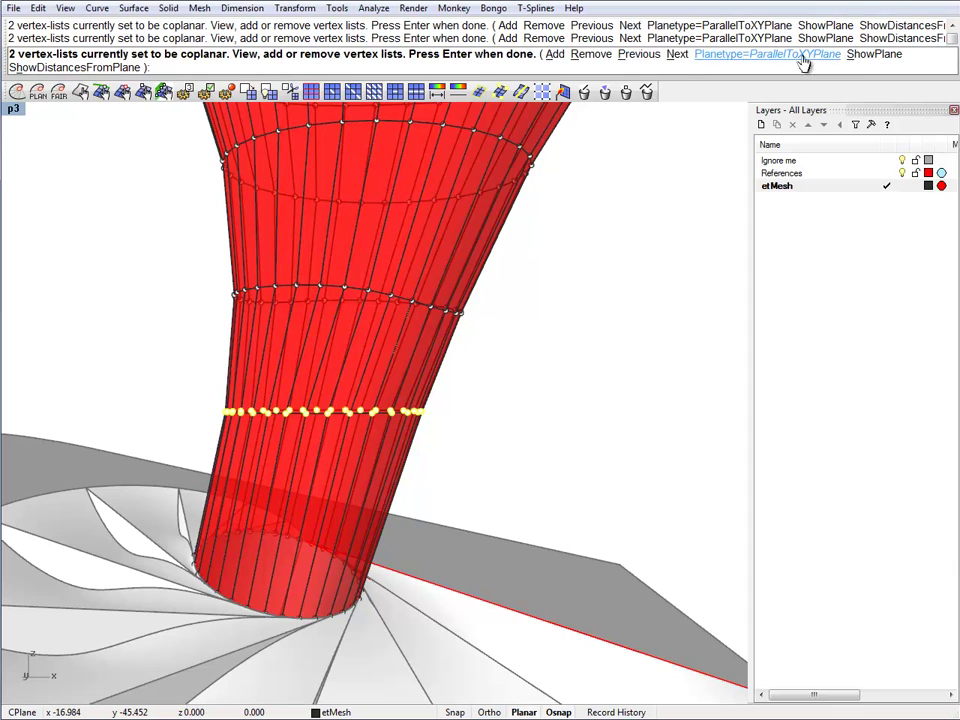
left_click(865, 55)
right_click_drag(594, 411, 456, 397)
key("Return")
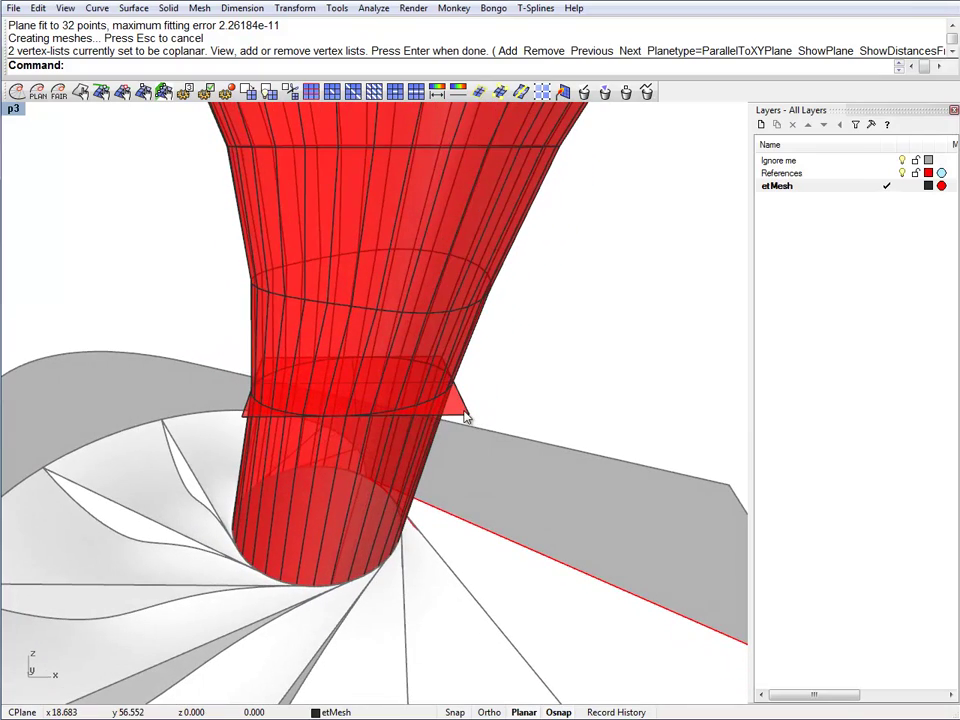
- Delete the fitted plane at the column's lowest horizontal ring
left_click(465, 413)
key("Delete")
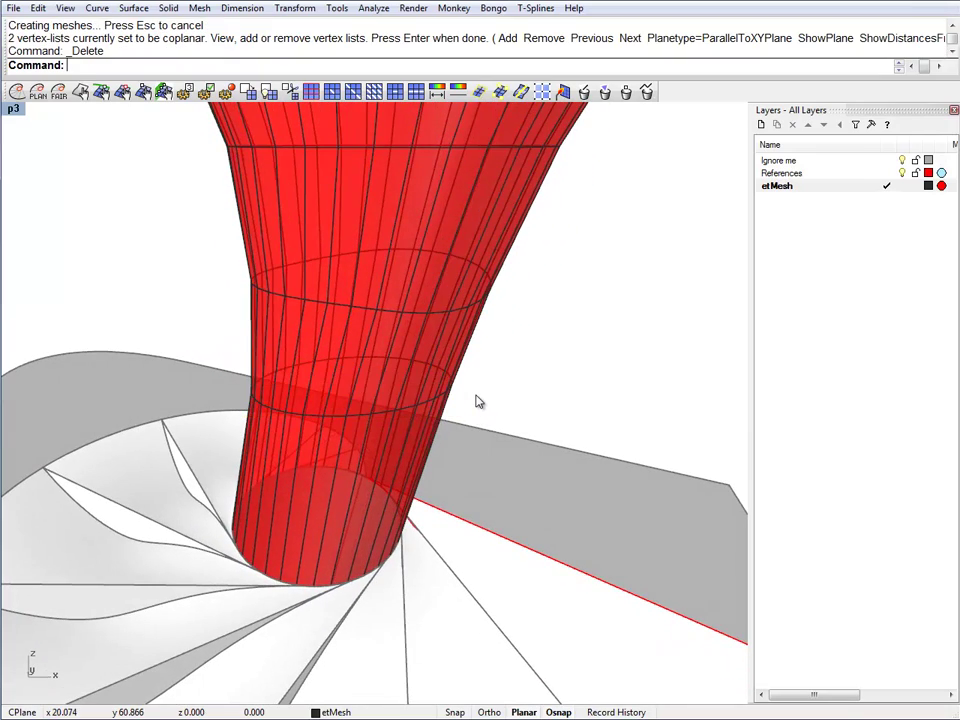
- Measure the distance from the second ring above the column's base to the bottom front corner of the base block
mouse_move(380, 413)
right_mouse_down()
mouse_move(369, 369)
mouse_move(377, 388)
right_mouse_up()
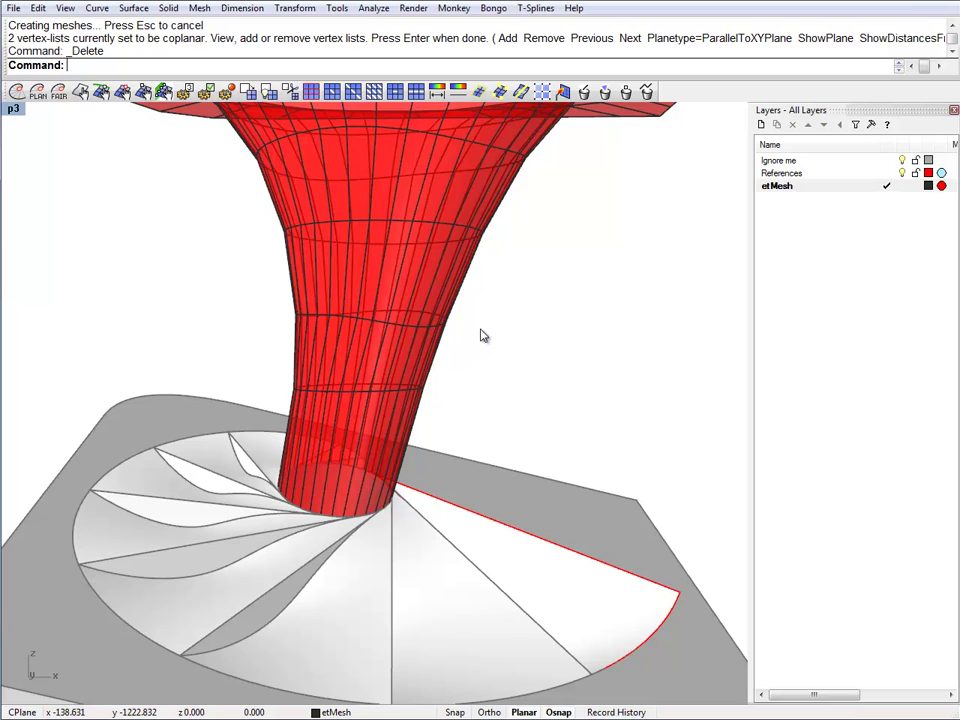
scroll(451, 330, "down", 5)
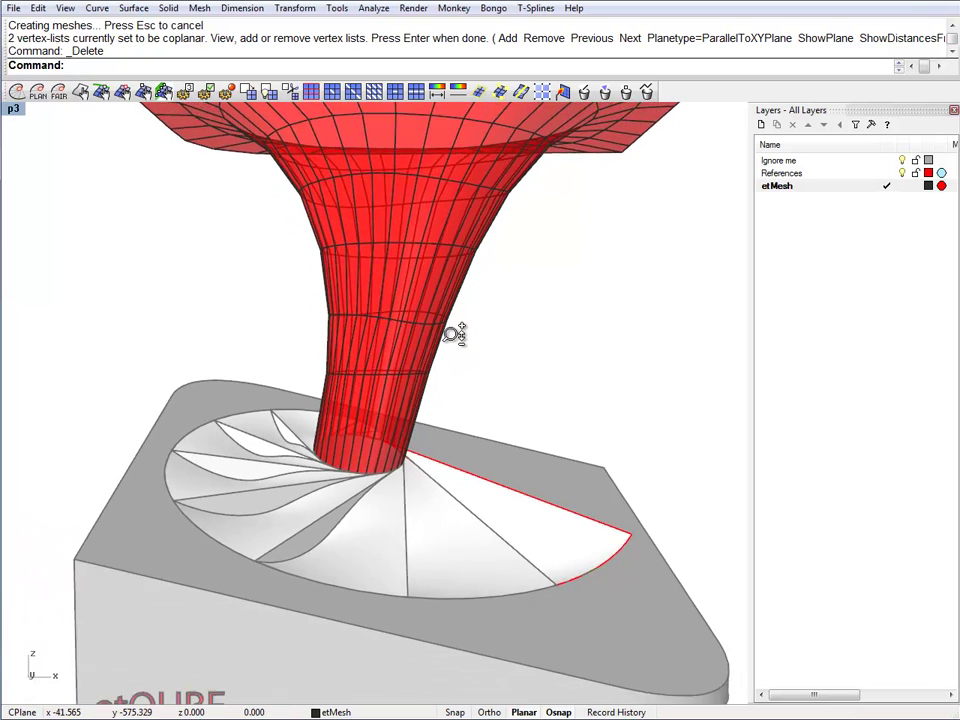
right_click_drag(504, 381, 474, 384)
type("d")
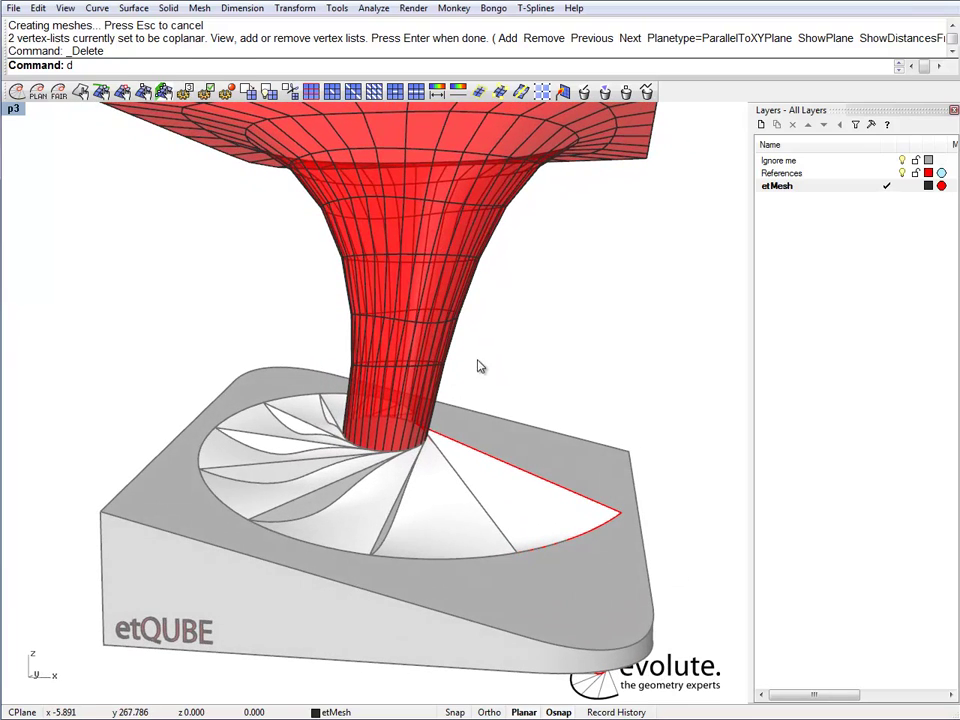
key("Return")
left_click(455, 322)
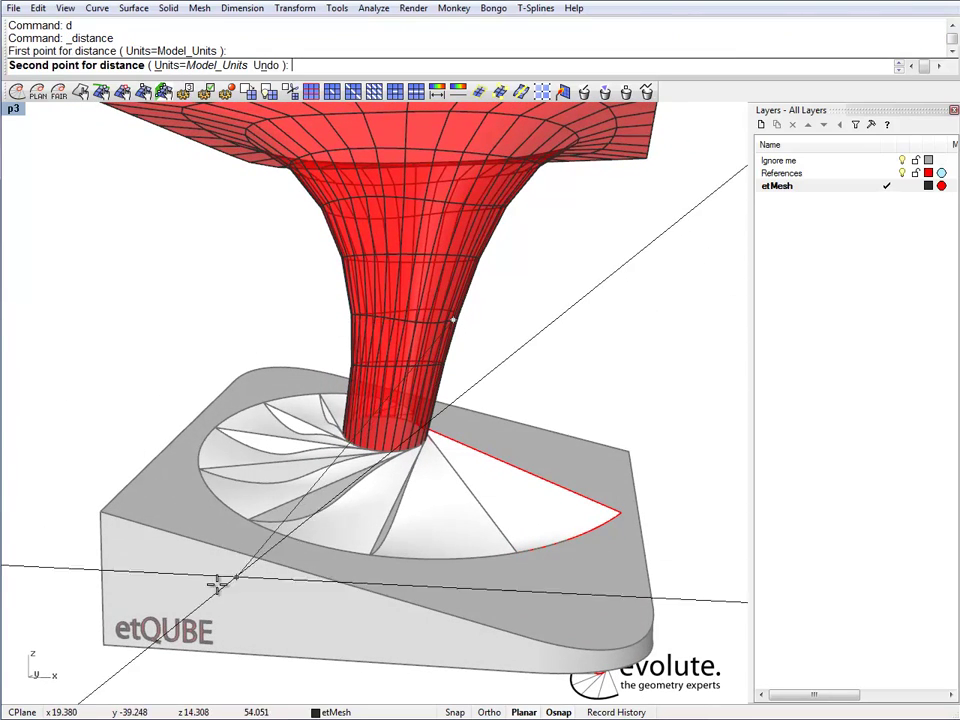
left_click(104, 647)
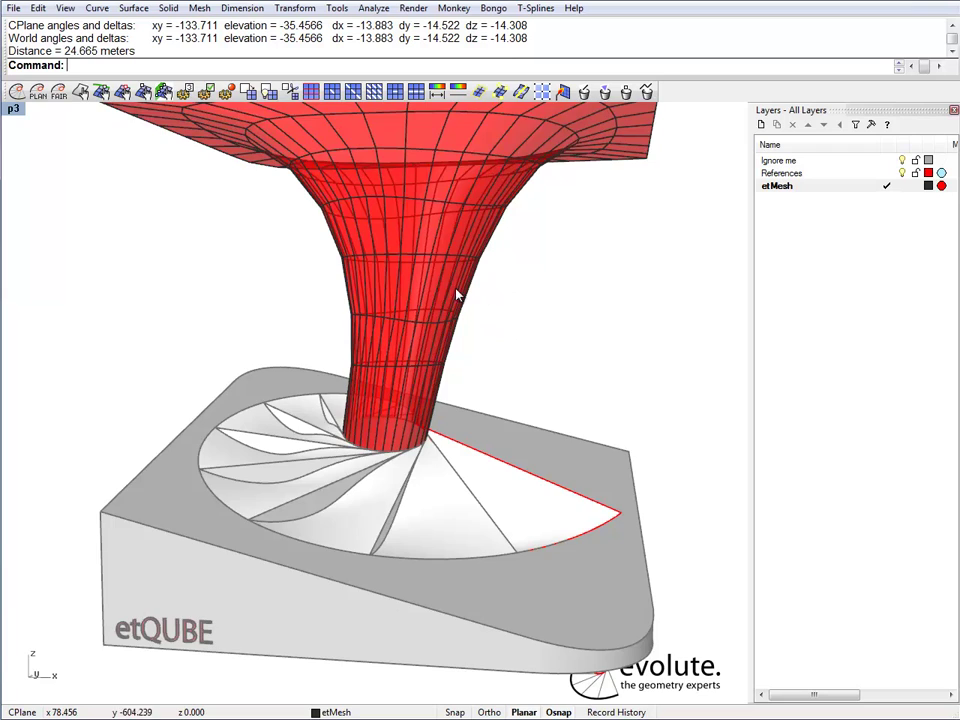
- Select the whole mesh polyline forming the second horizontal ring above the column's base edge
scroll(456, 295, "up", 5)
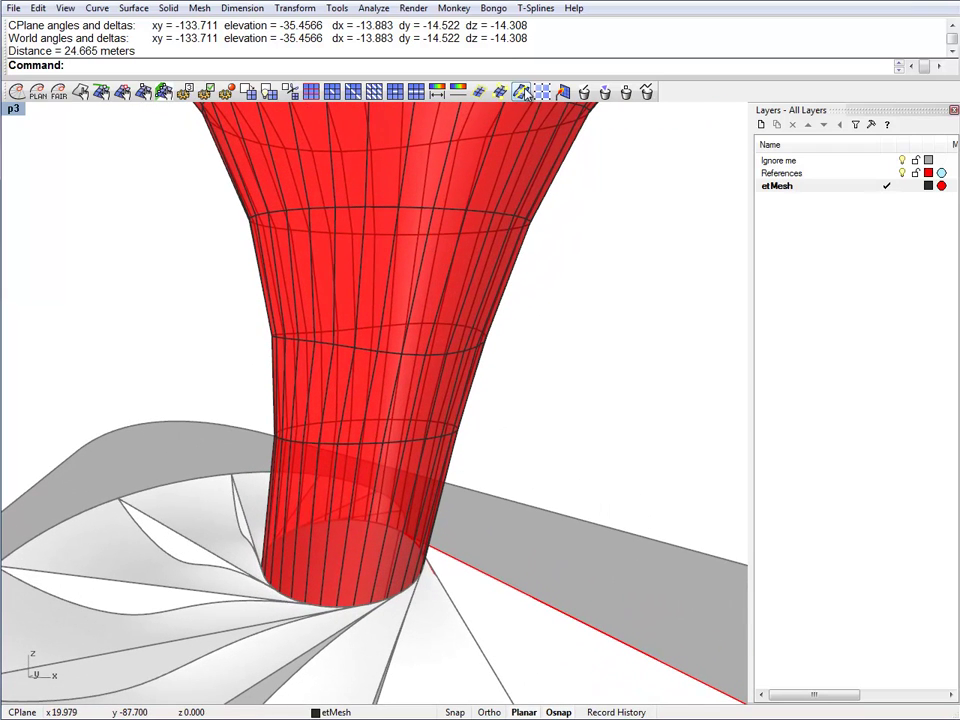
left_click(522, 92)
left_click(414, 360)
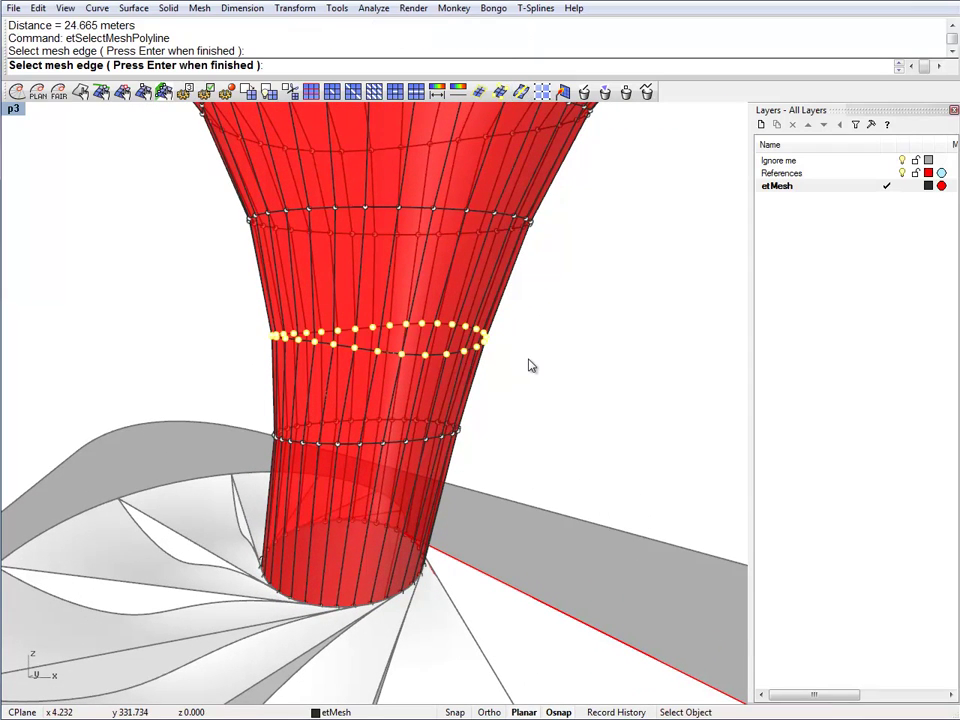
key("Return")
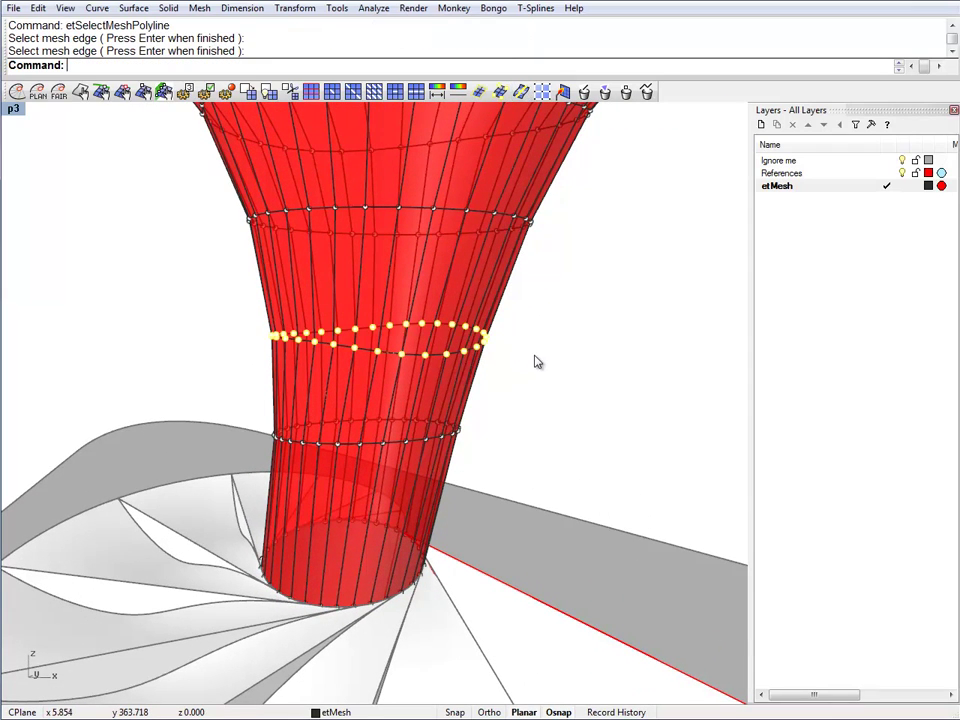
- Set the selected ring's vertices coplanar with plane type FixedPlane, using HorizontalWithFixedZCoordinate at z coordinate 16
left_click(164, 92)
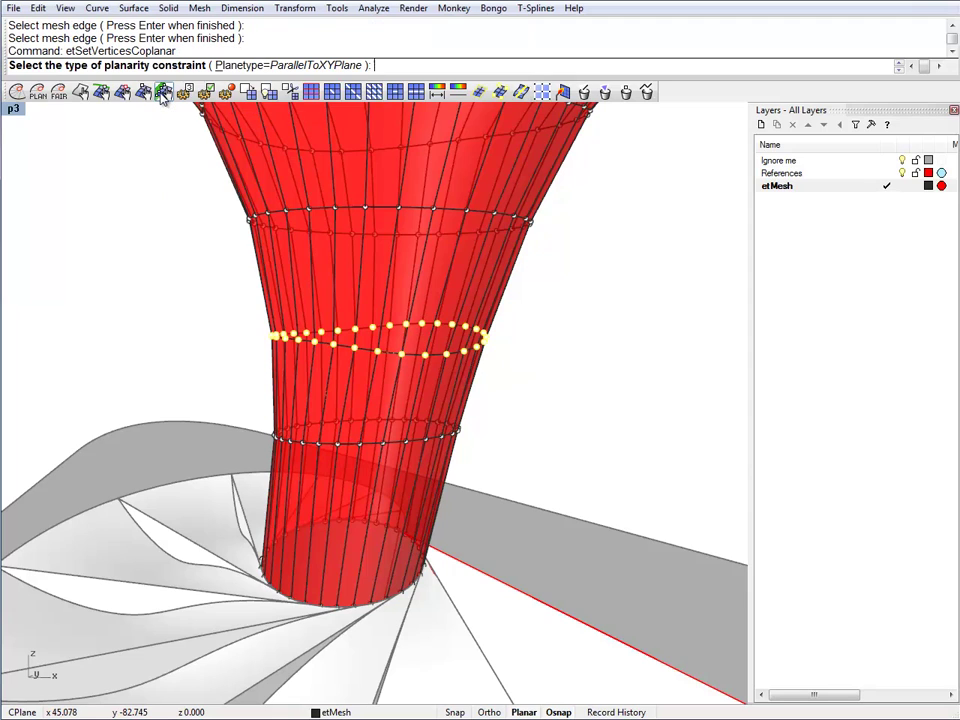
left_click(309, 64)
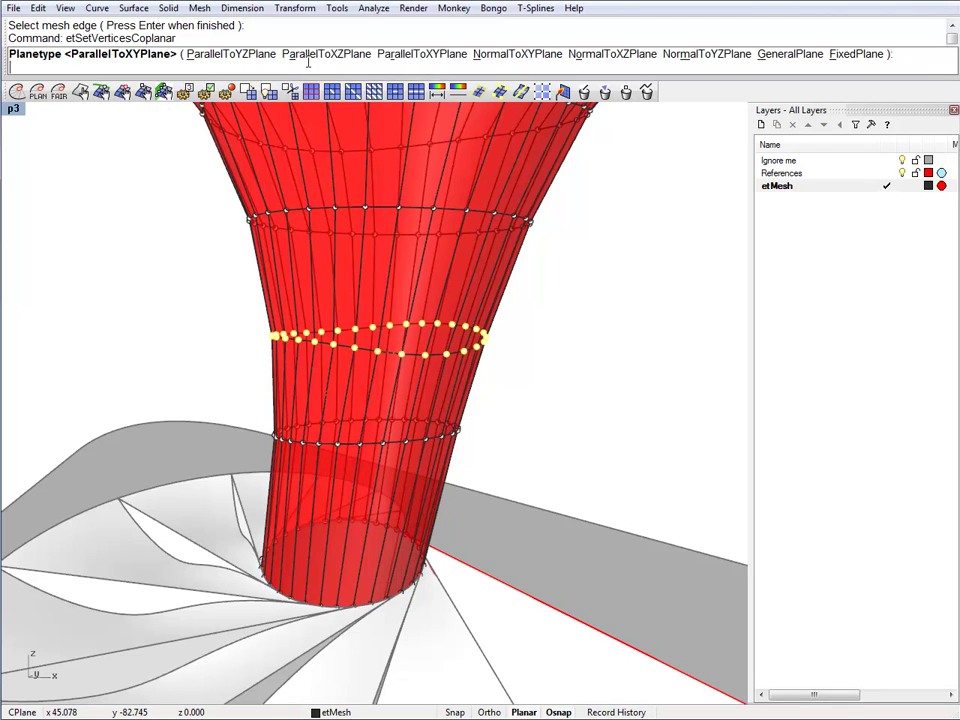
left_click(852, 55)
key("Return")
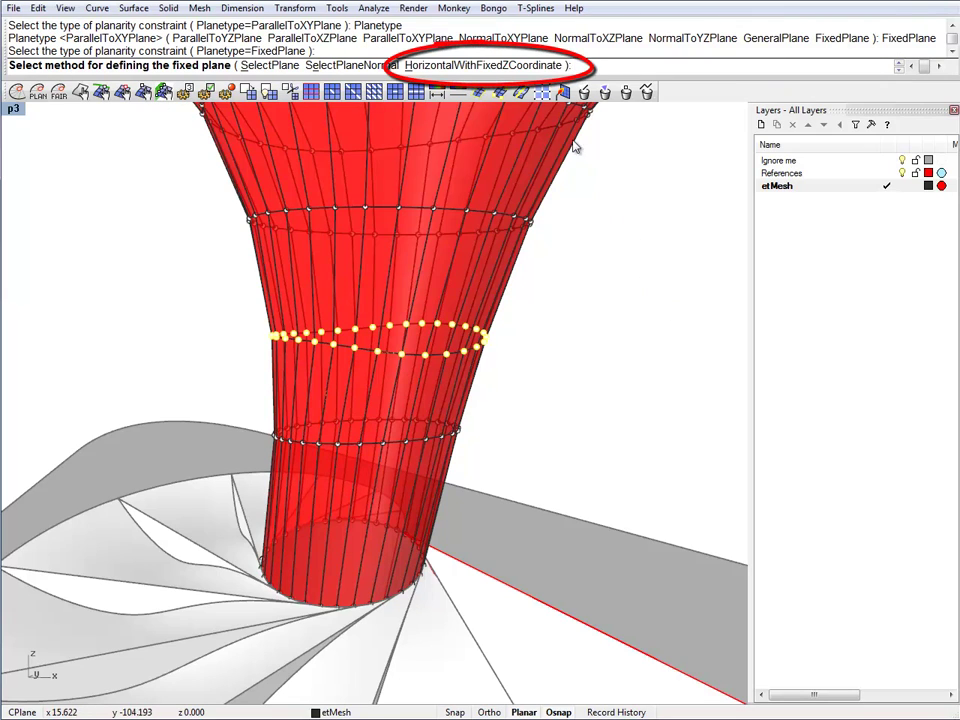
left_click(517, 66)
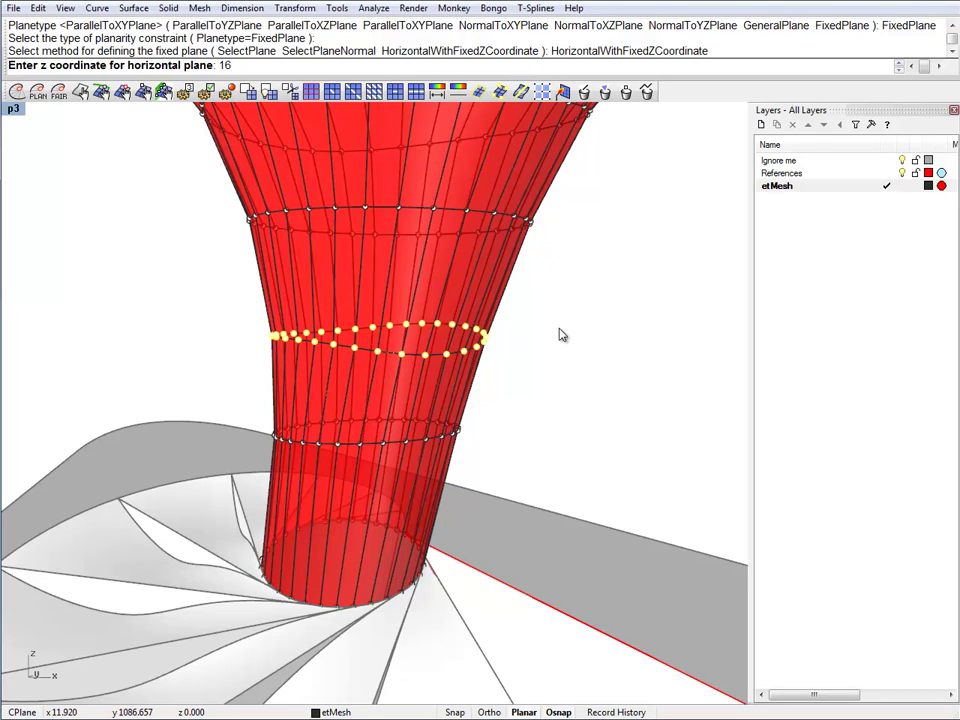
key("Return")
key("Escape")
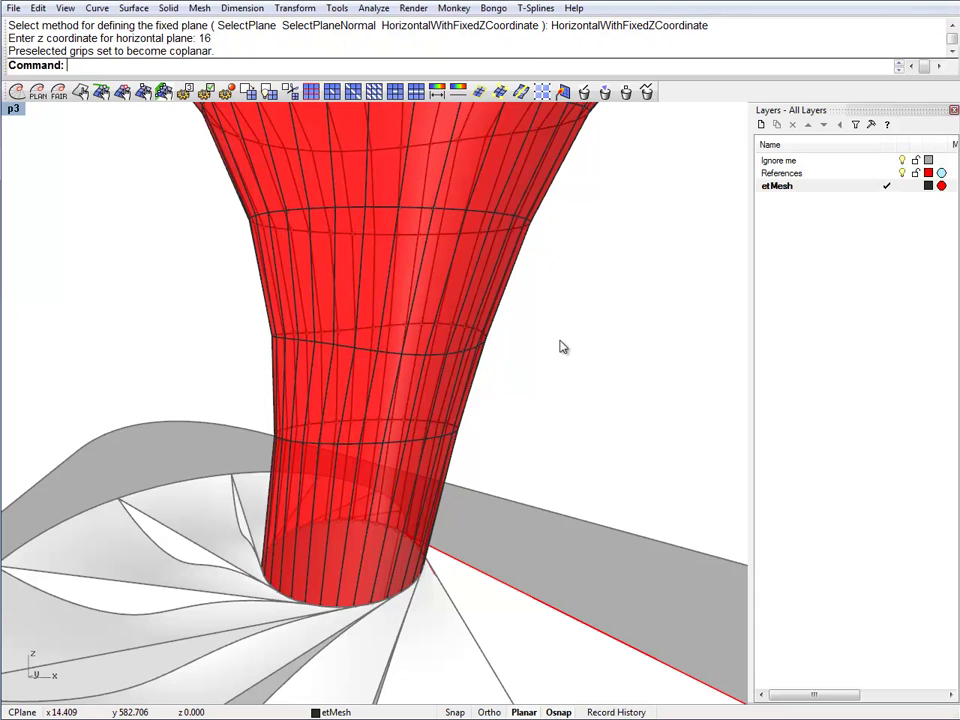
- Optimize the column mesh until it converges with the second ring's fixed-height constraint
left_click(490, 326)
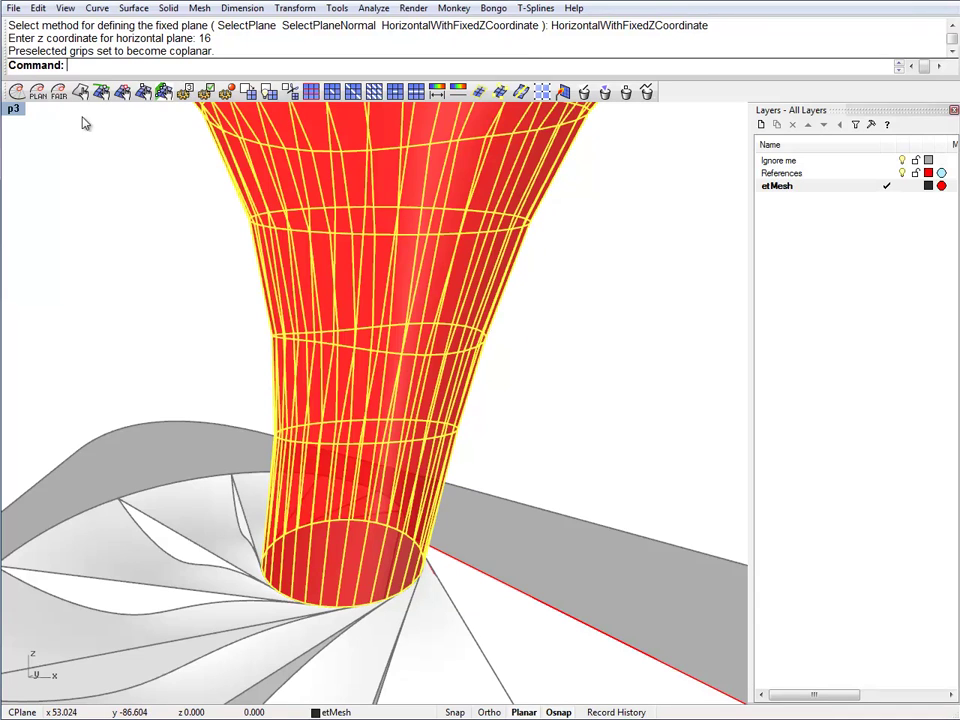
left_click(17, 92)
left_click(17, 92)
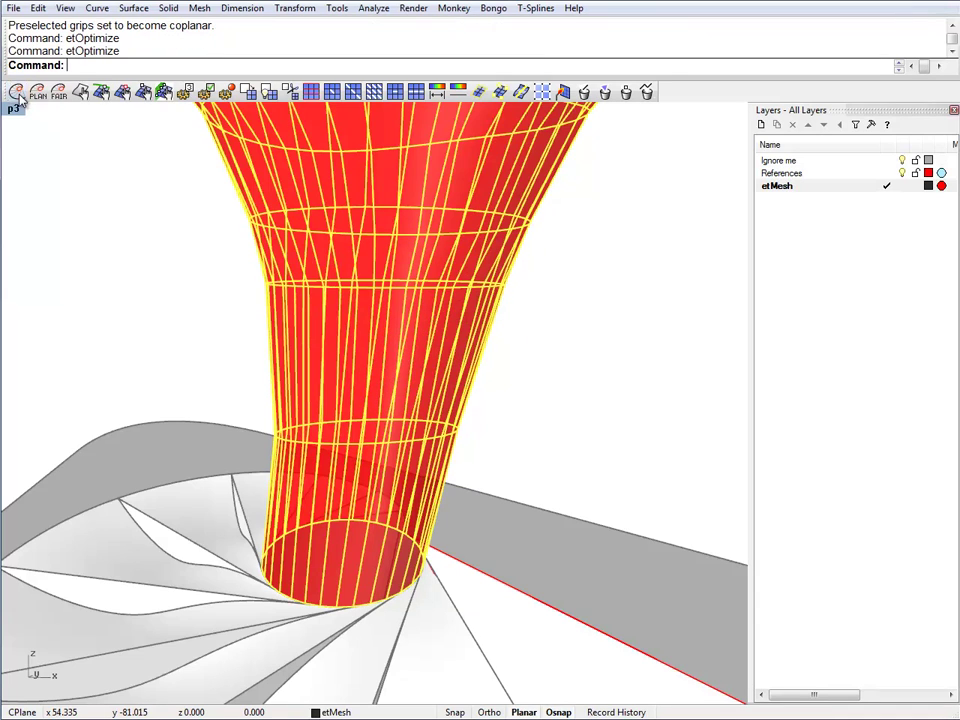
left_click(99, 235)
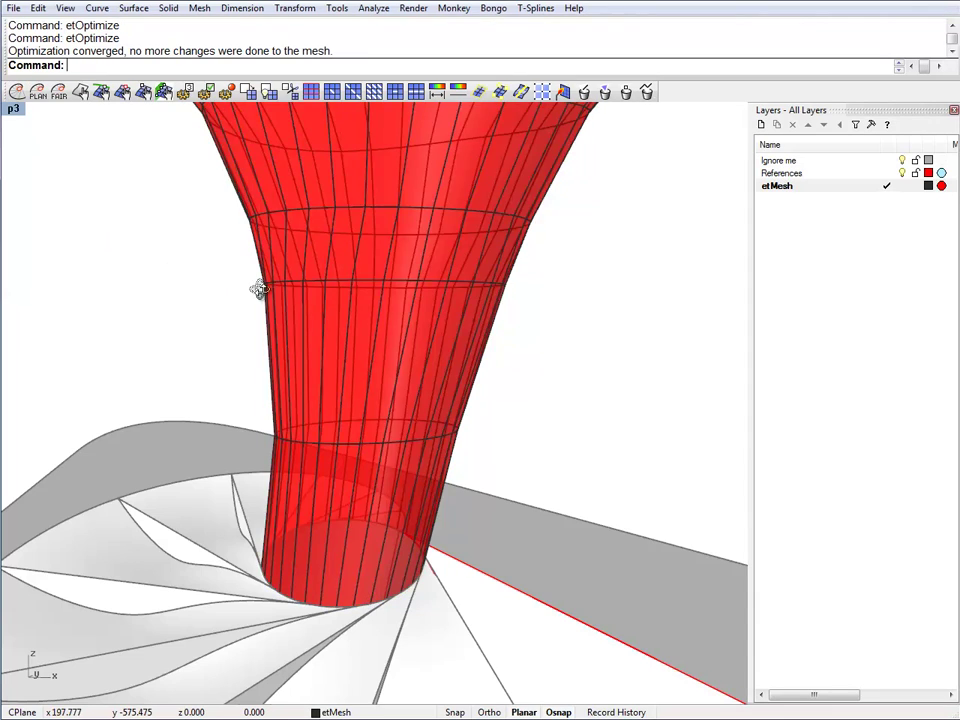
- Review the column mesh's coplanar vertex constraints and show the plane of the uppermost constrained ring
right_click_drag(257, 285, 376, 295)
left_click(368, 289)
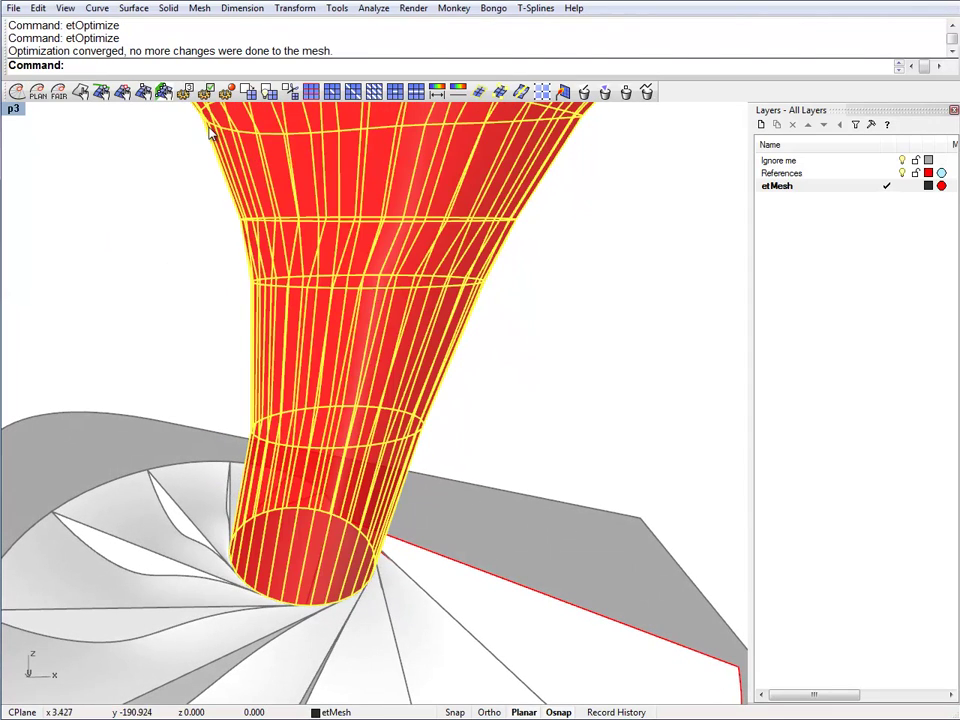
left_click(585, 92)
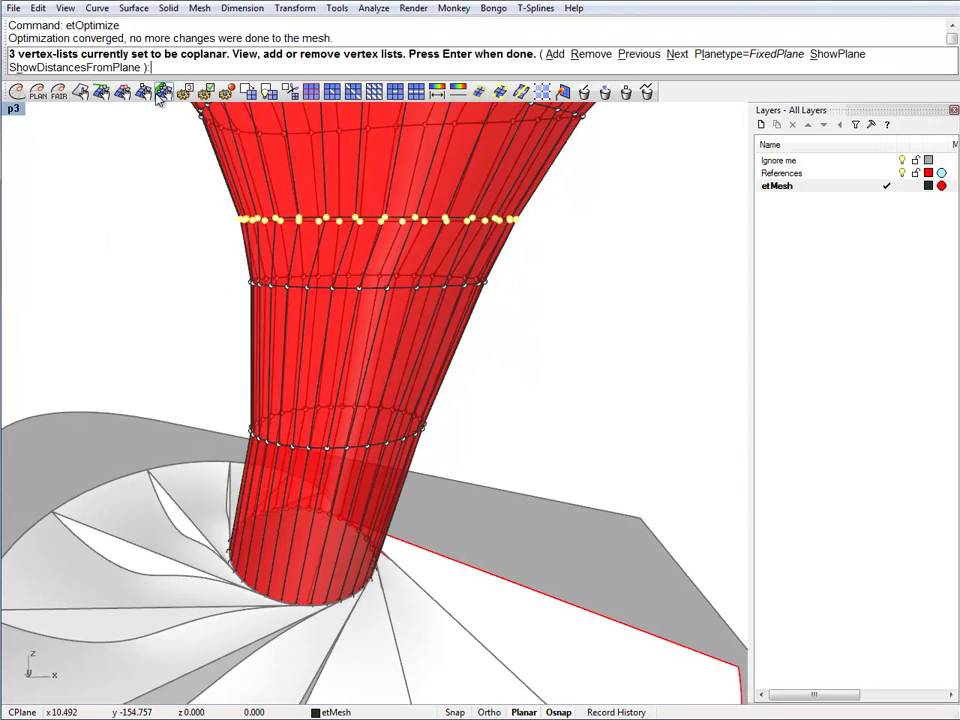
left_click(828, 55)
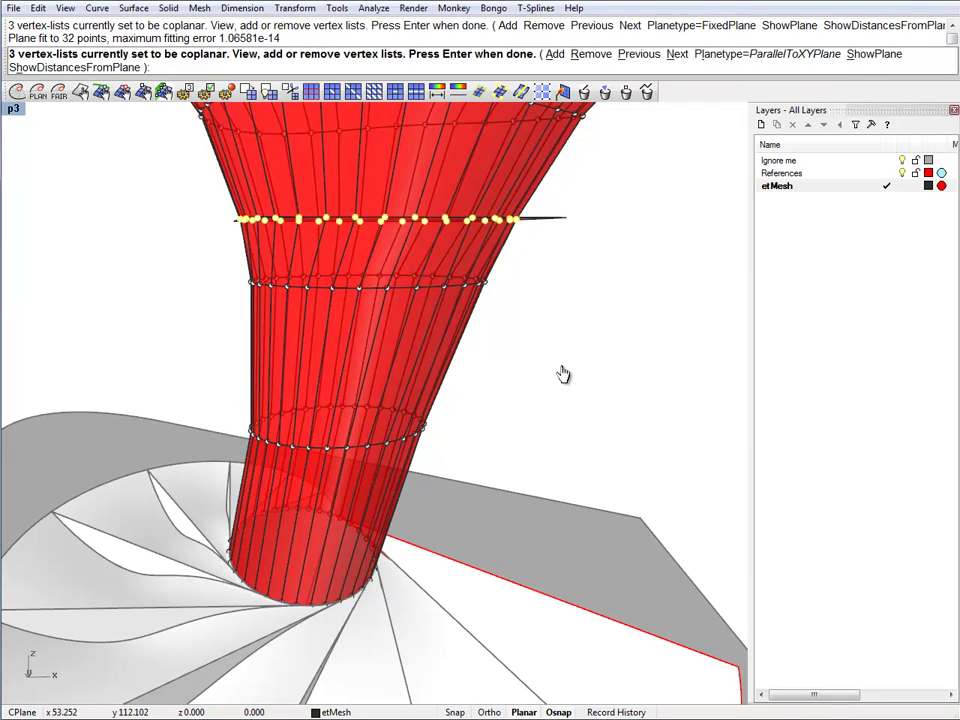
right_click_drag(563, 374, 610, 222)
- Cycle the coplanar vertex lists to the middle constrained ring and show its plane
left_click(673, 54)
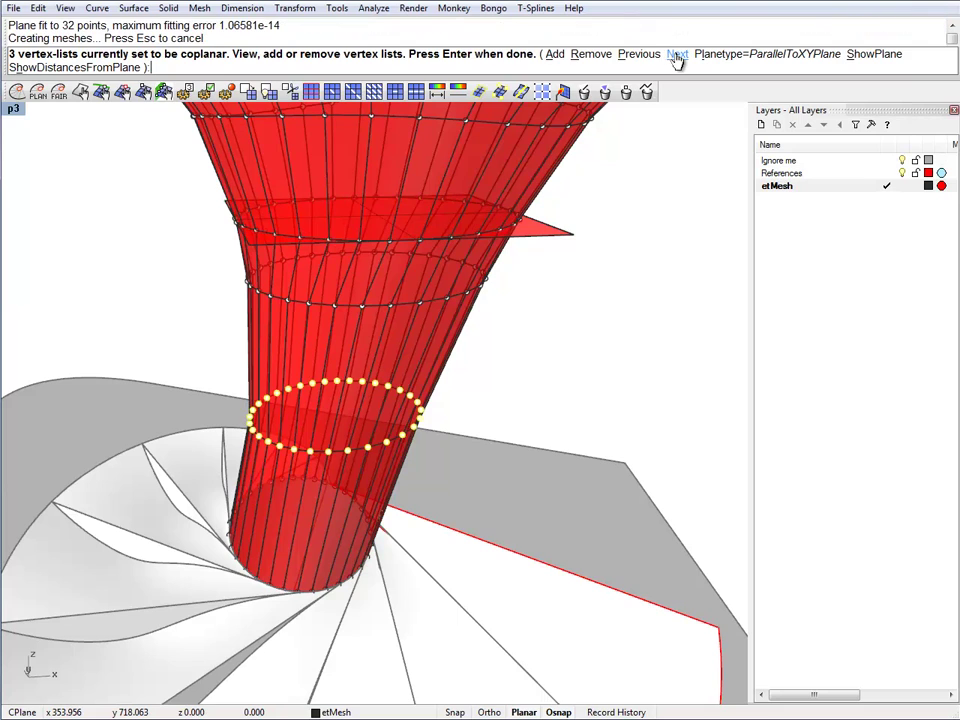
left_click(673, 54)
left_click(884, 56)
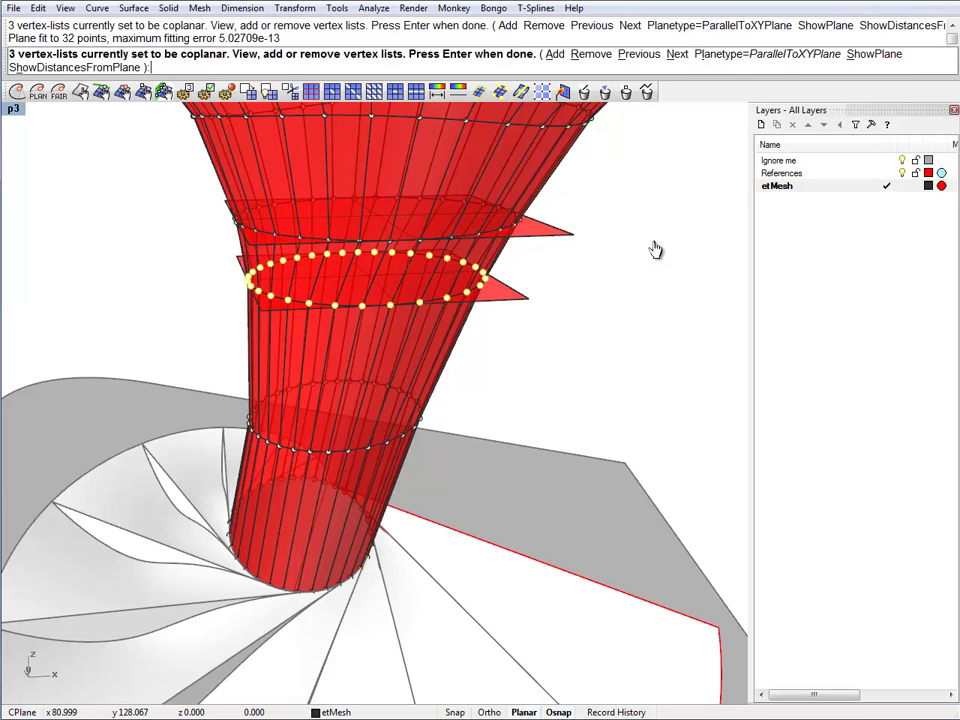
right_click_drag(506, 332, 725, 87)
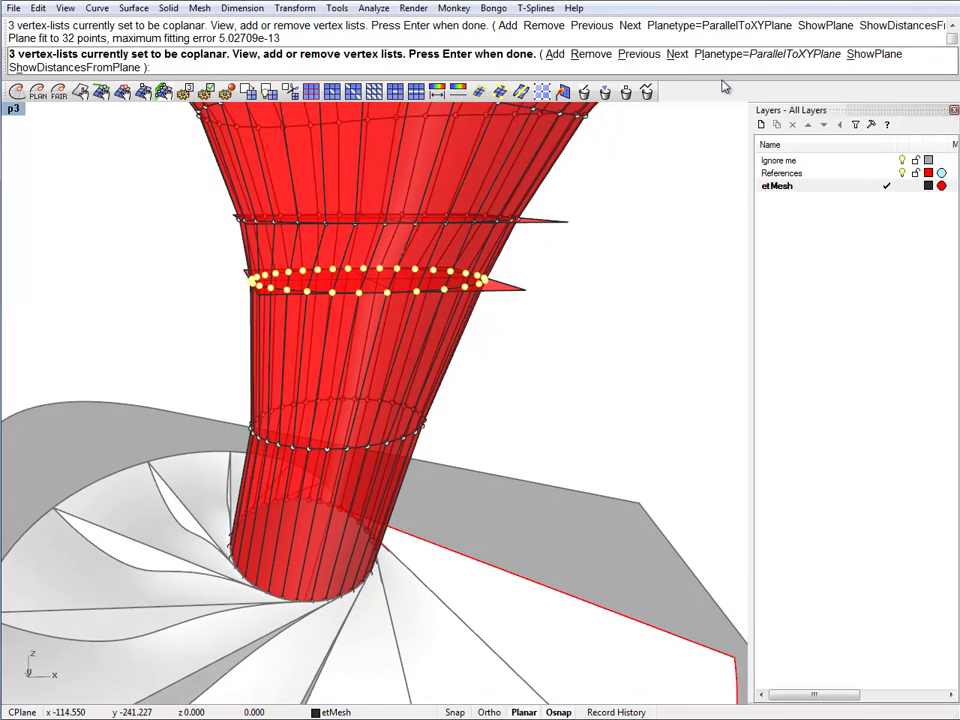
- Show the plane of the lowest constrained ring, finish the constraint review, and examine all three planes around the column
left_click(676, 56)
left_click(676, 56)
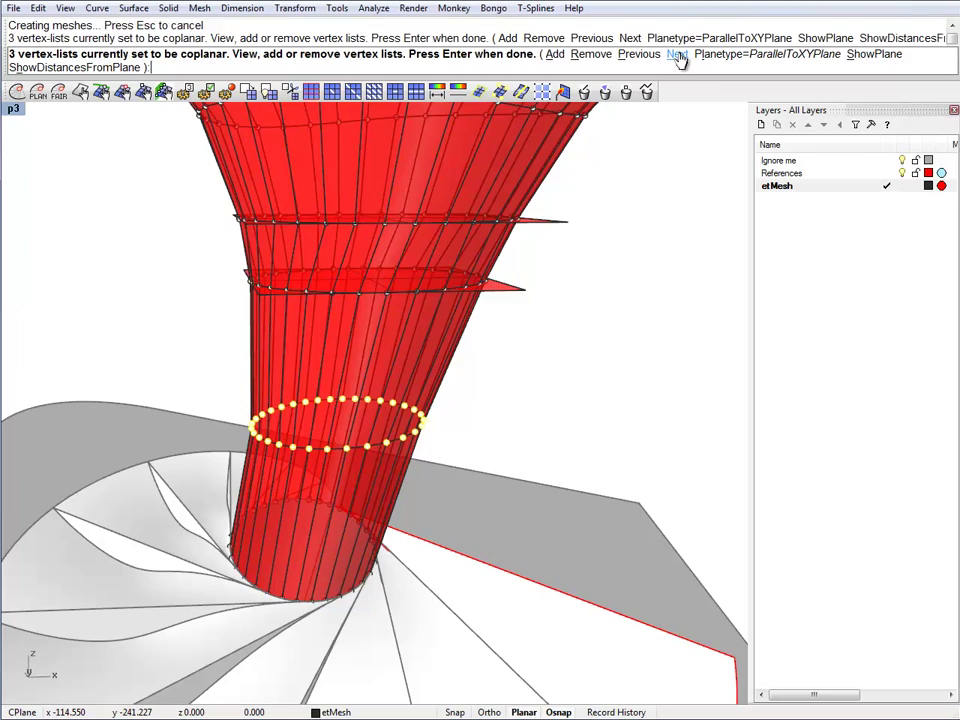
left_click(877, 57)
key("Return")
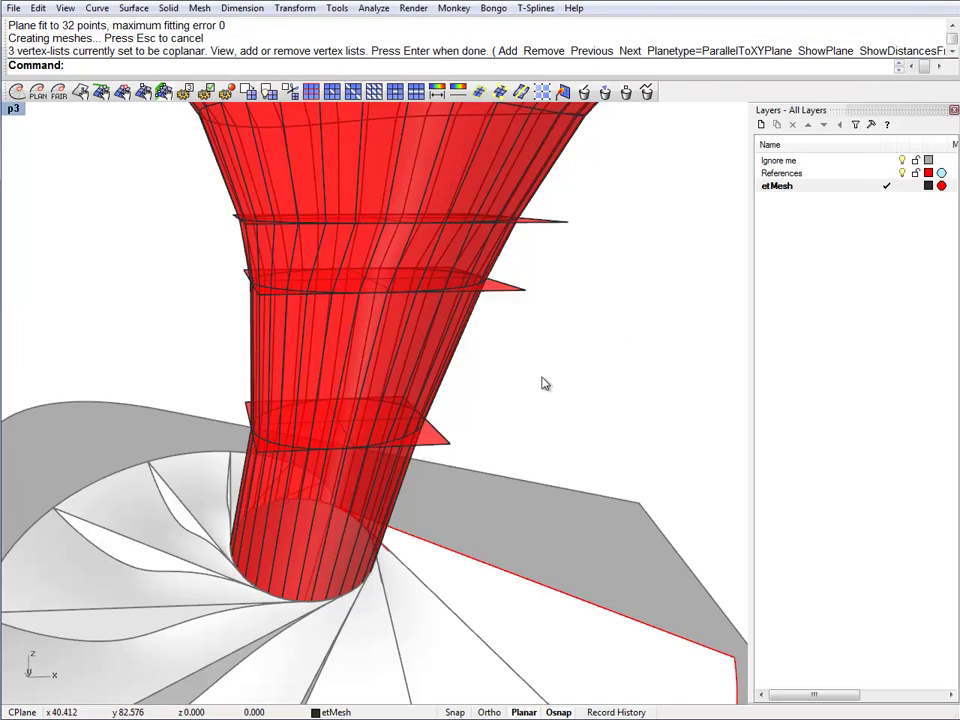
right_click_drag(545, 383, 520, 350)
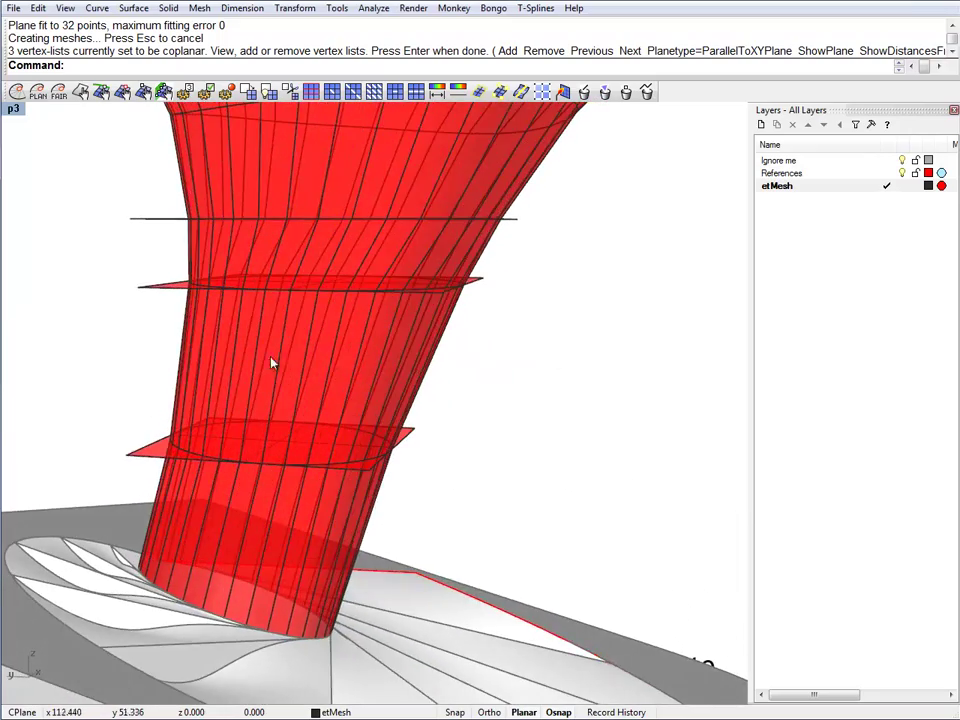
right_click_drag(271, 362, 298, 339)
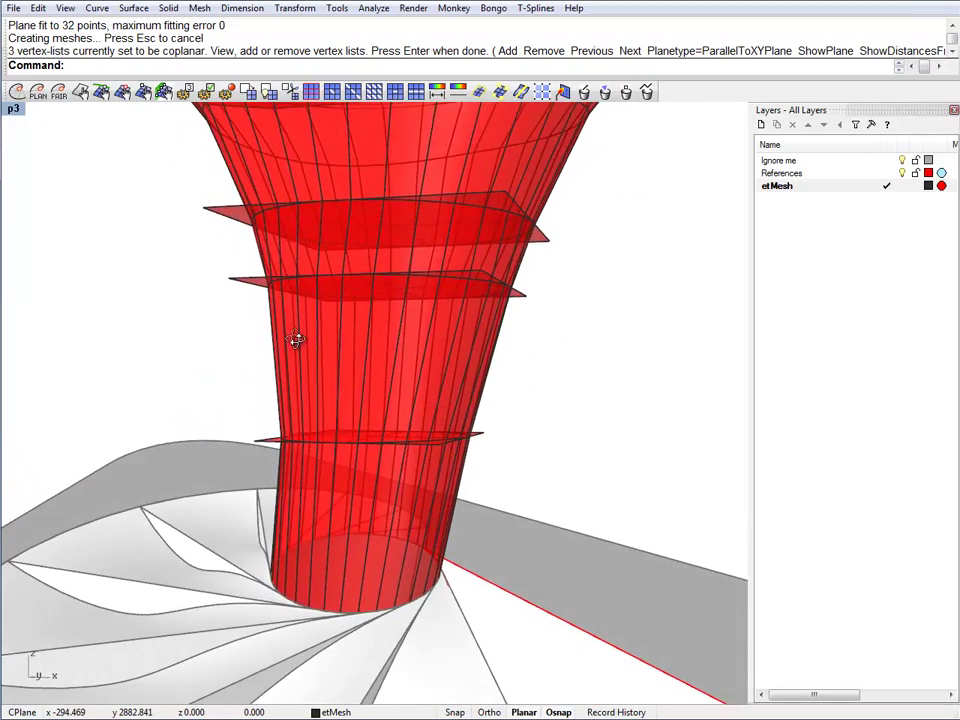